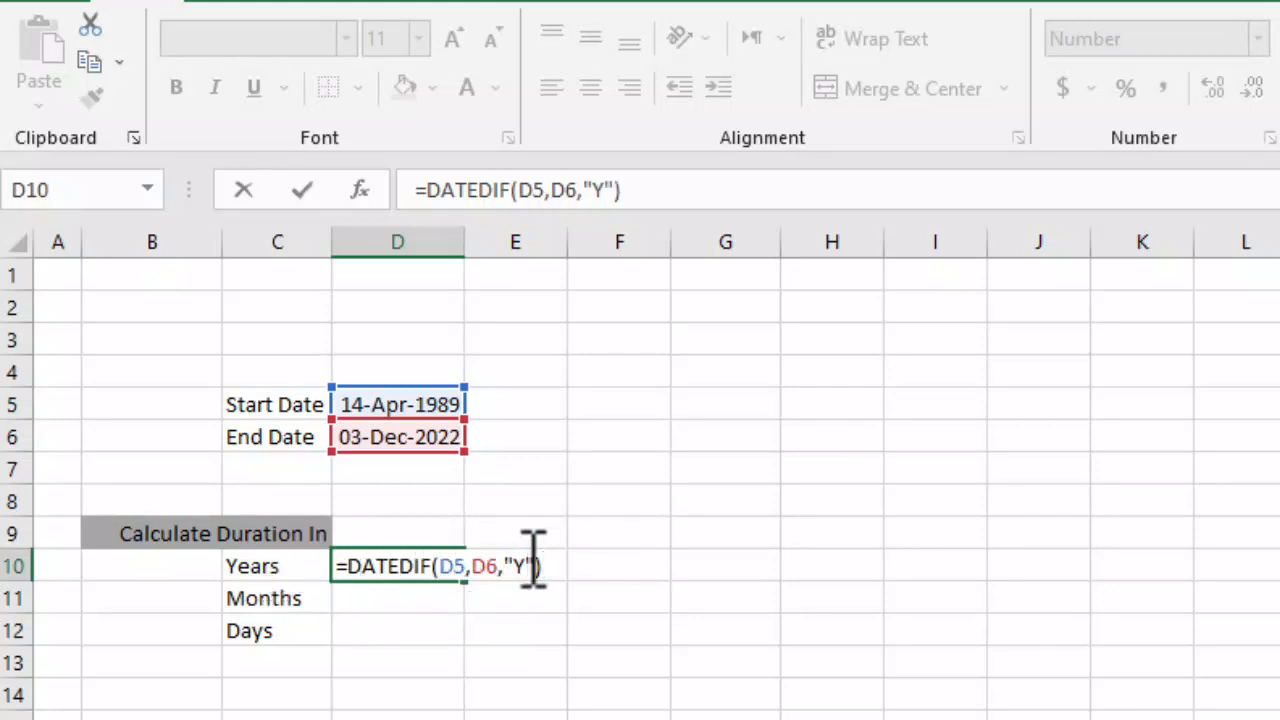
Commit the formula =DATEDIF(D5,D6,"Y") in D10 and compare its result with the start and end dates
{"action": "key", "text": "Return"}
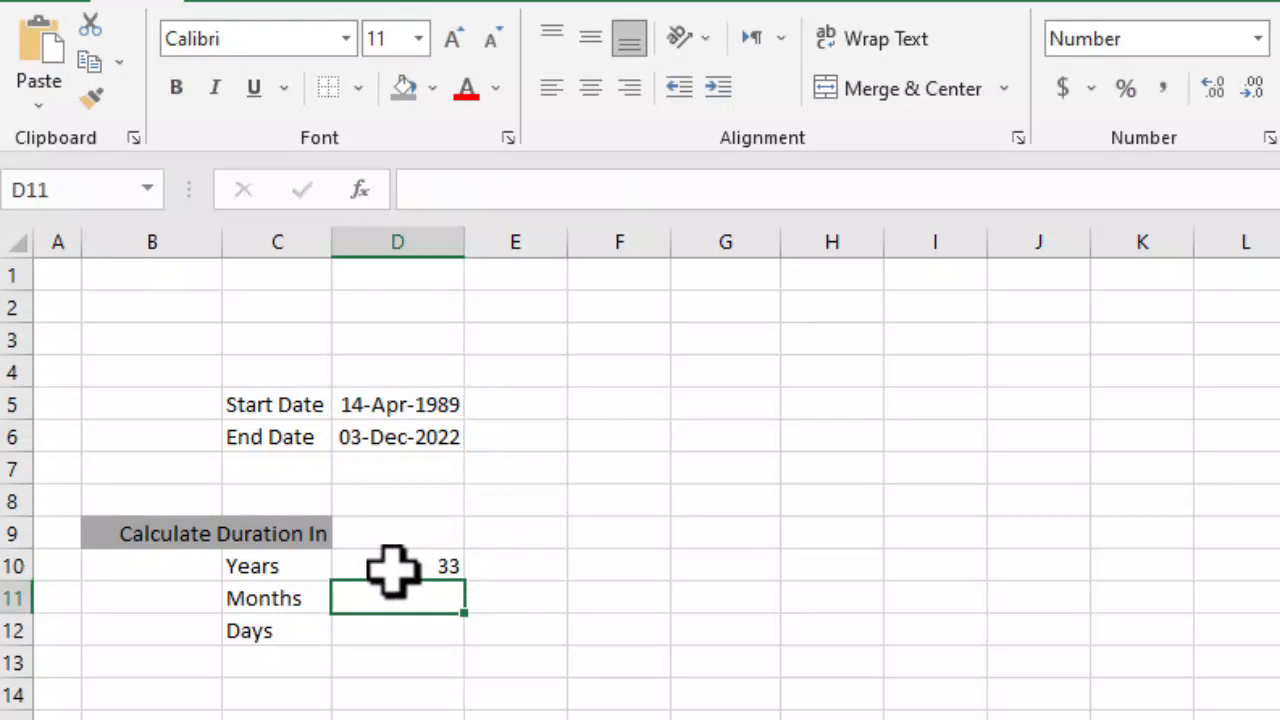
{"action": "left_click", "coordinate": [418, 428]}
{"action": "left_click", "coordinate": [414, 402]}
{"action": "left_click", "coordinate": [410, 428]}
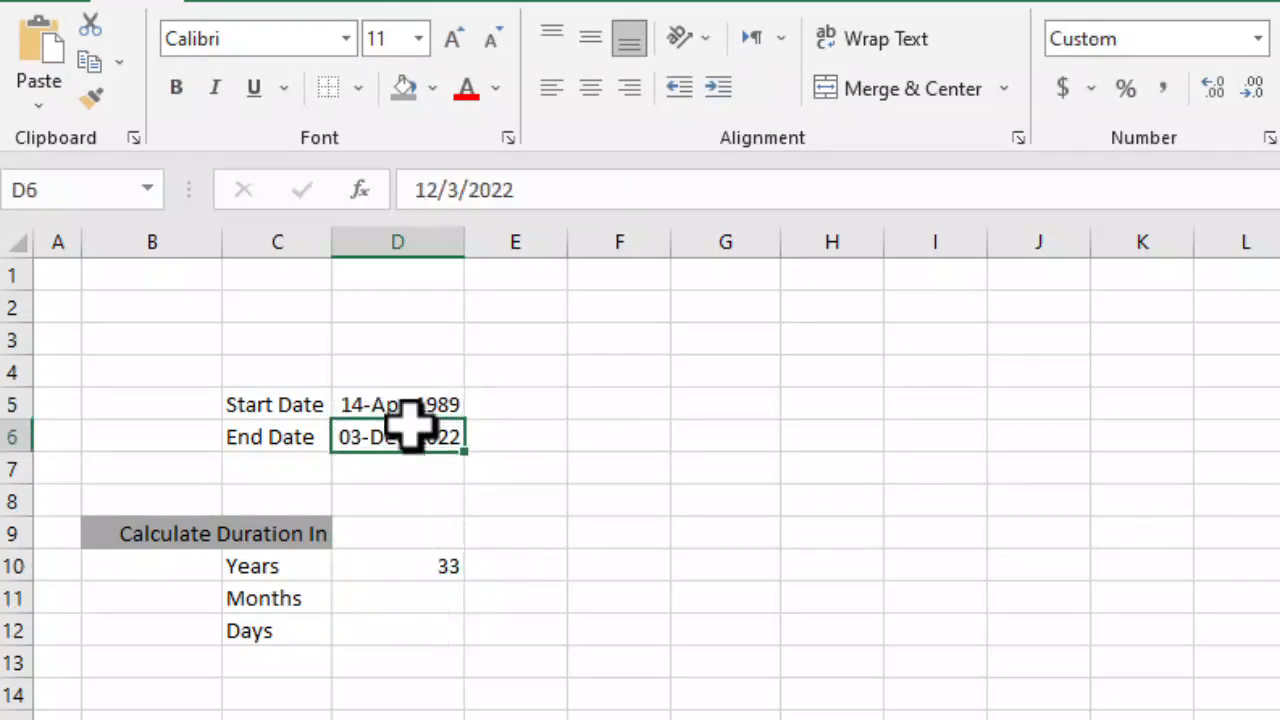
{"action": "left_click_drag", "start_coordinate": [309, 571], "coordinate": [381, 573]}
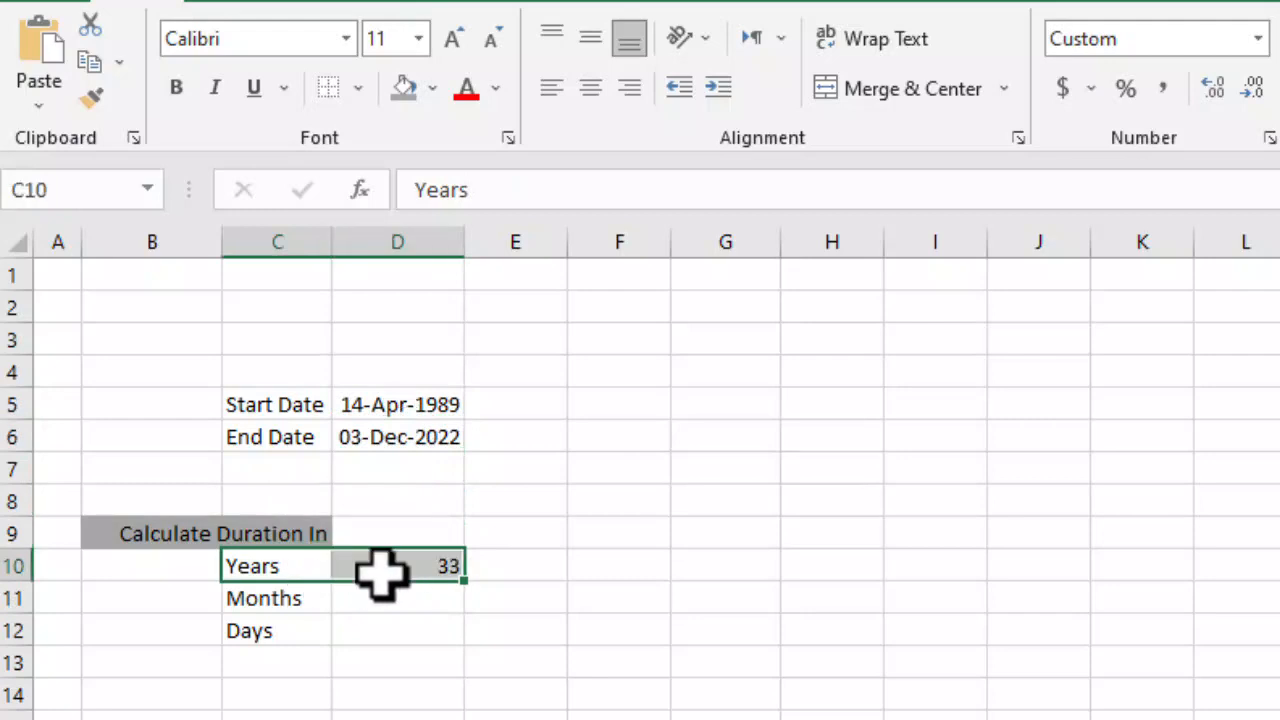
Make both date references in the D10 formula absolute ($D$5,$D$6) and fill the formula down to D12
{"action": "left_click", "coordinate": [450, 570]}
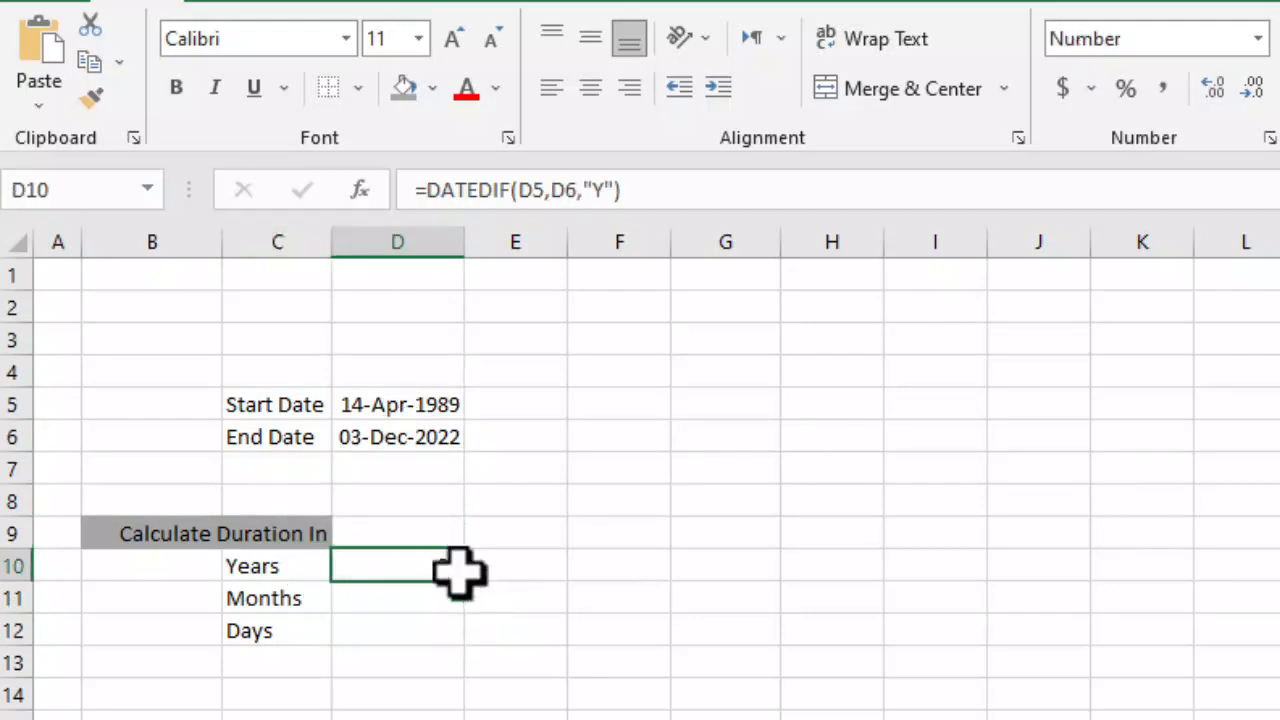
{"action": "double_click", "coordinate": [435, 565]}
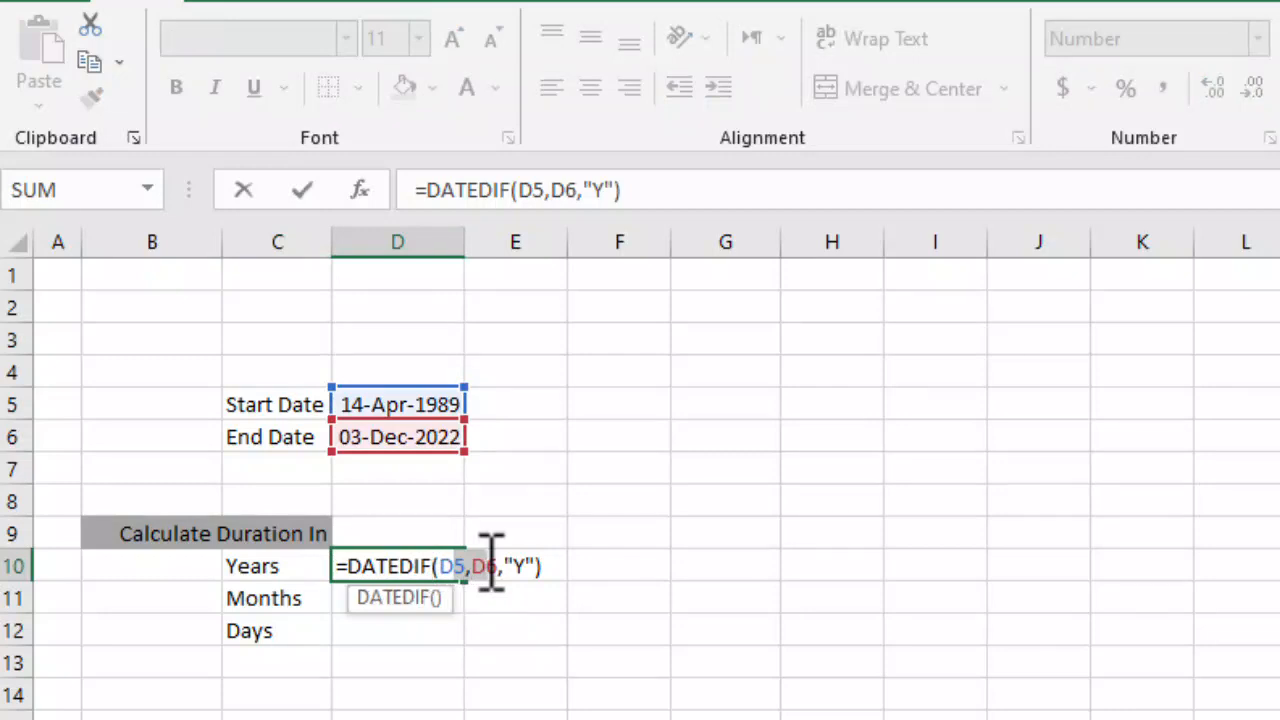
{"action": "key", "text": "F4"}
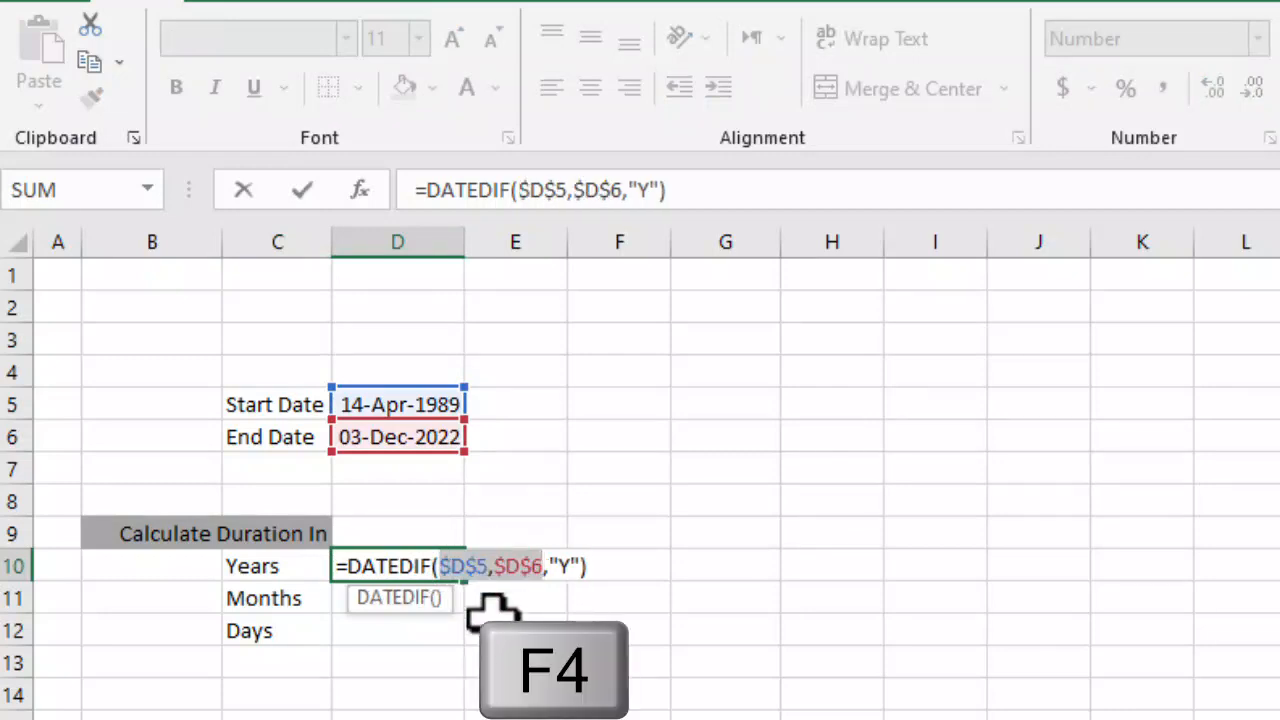
{"action": "key", "text": "Return"}
{"action": "left_click", "coordinate": [451, 563]}
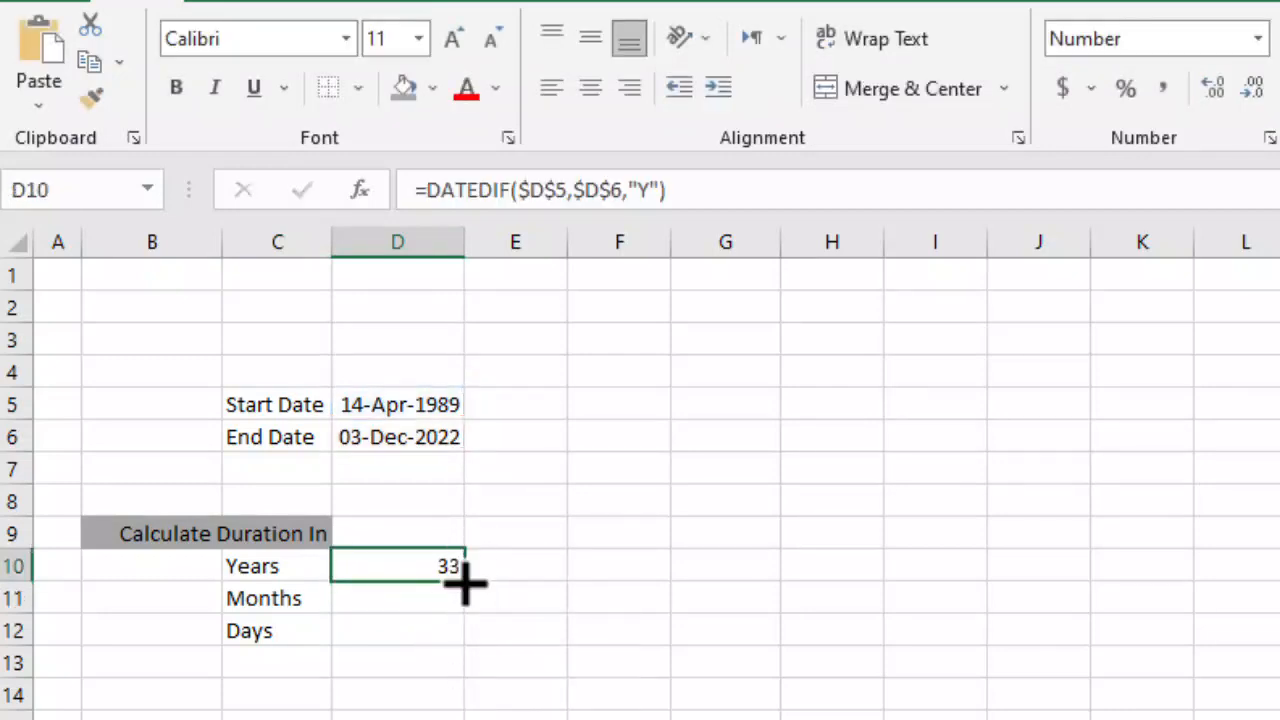
{"action": "left_click_drag", "start_coordinate": [465, 588], "coordinate": [463, 642]}
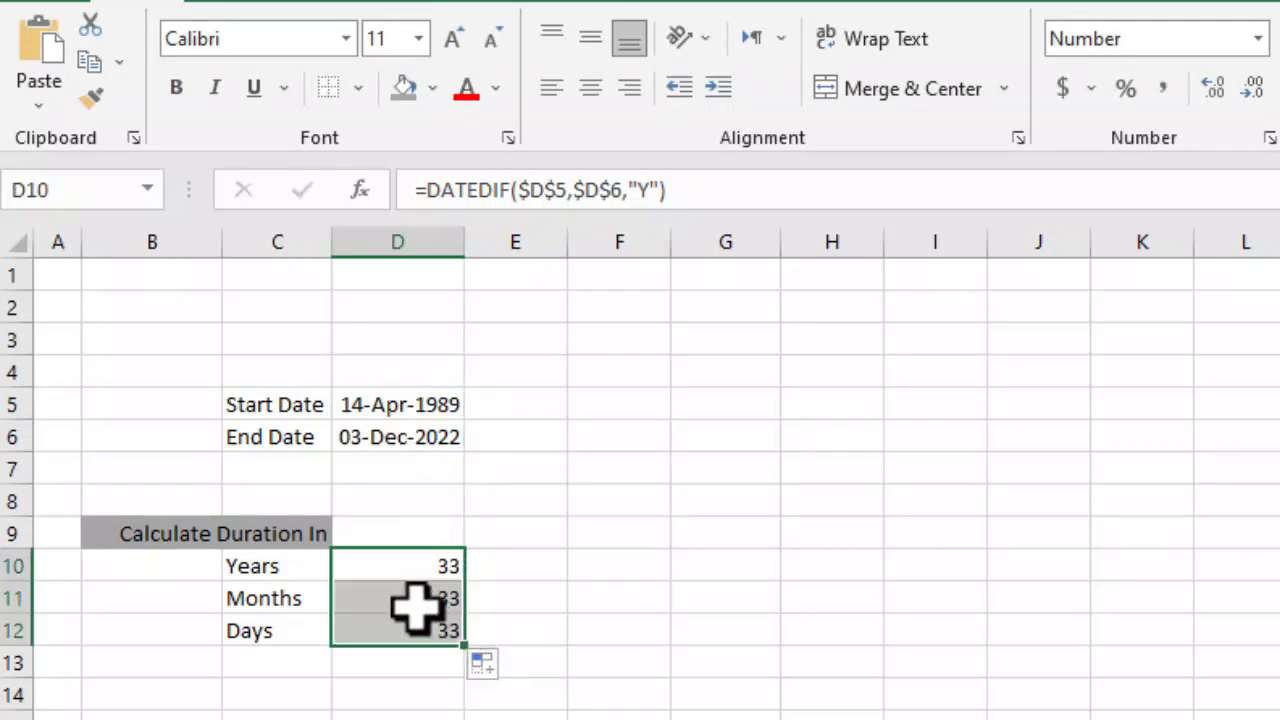
Change the unit argument of the Months formula in D11 to "M"
{"action": "left_click", "coordinate": [416, 604]}
{"action": "left_click", "coordinate": [406, 400]}
{"action": "left_click", "coordinate": [408, 440]}
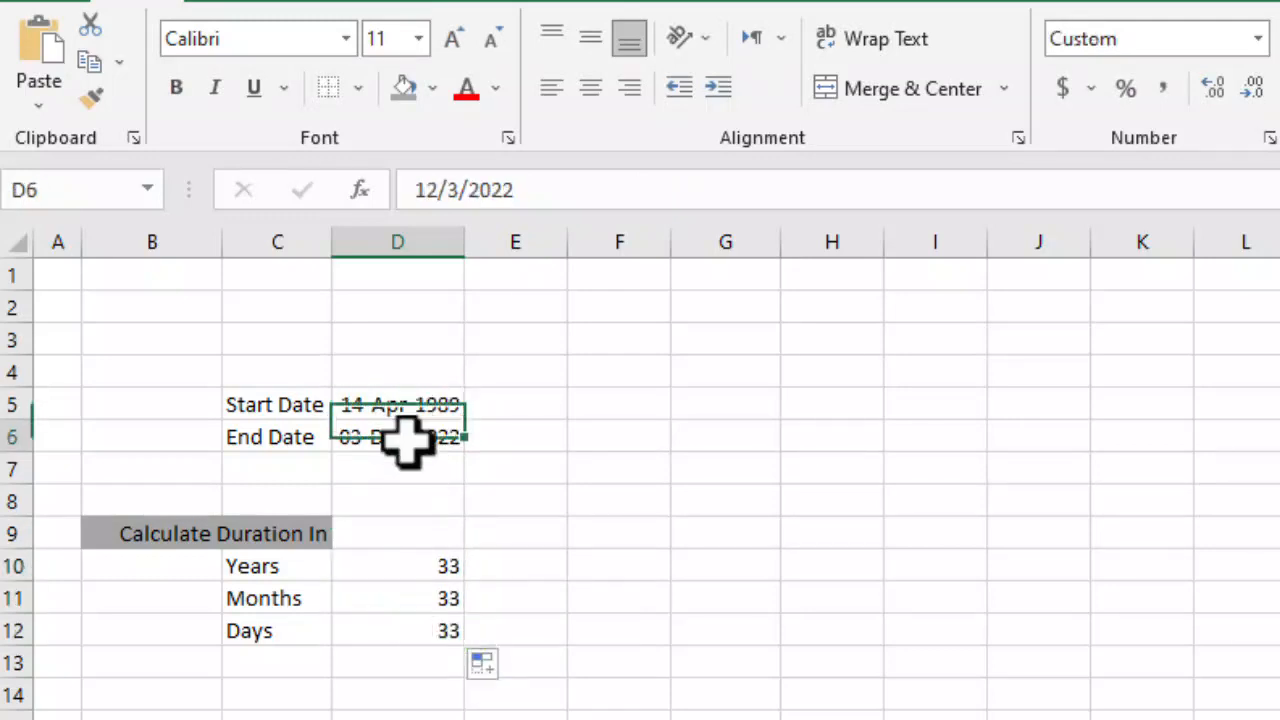
{"action": "left_click", "coordinate": [425, 590]}
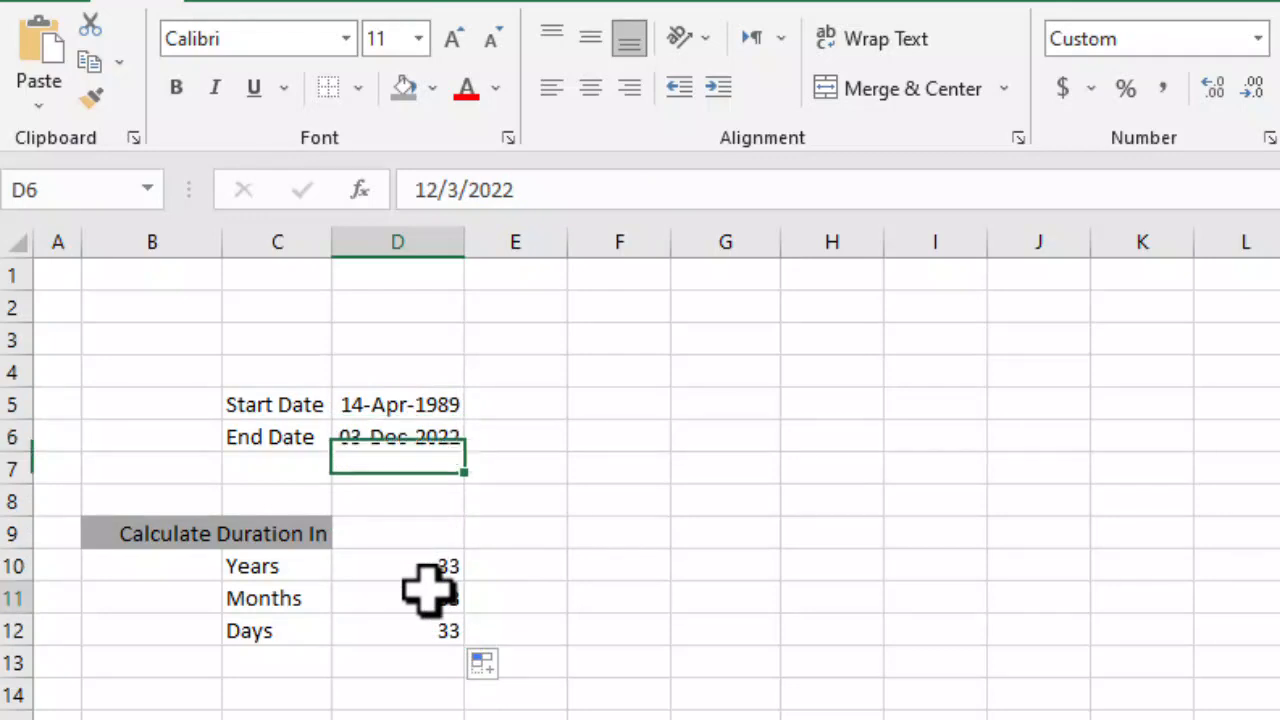
{"action": "double_click", "coordinate": [400, 597]}
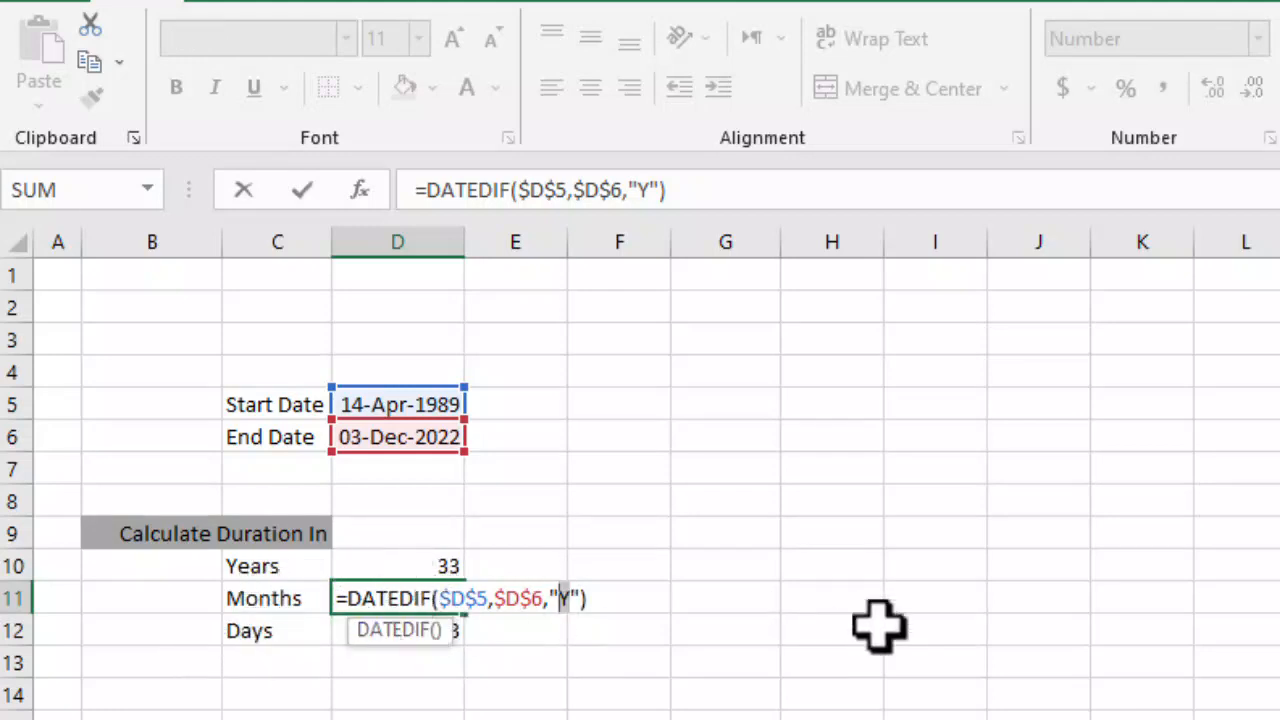
{"action": "type", "text": "M"}
{"action": "key", "text": "Return"}
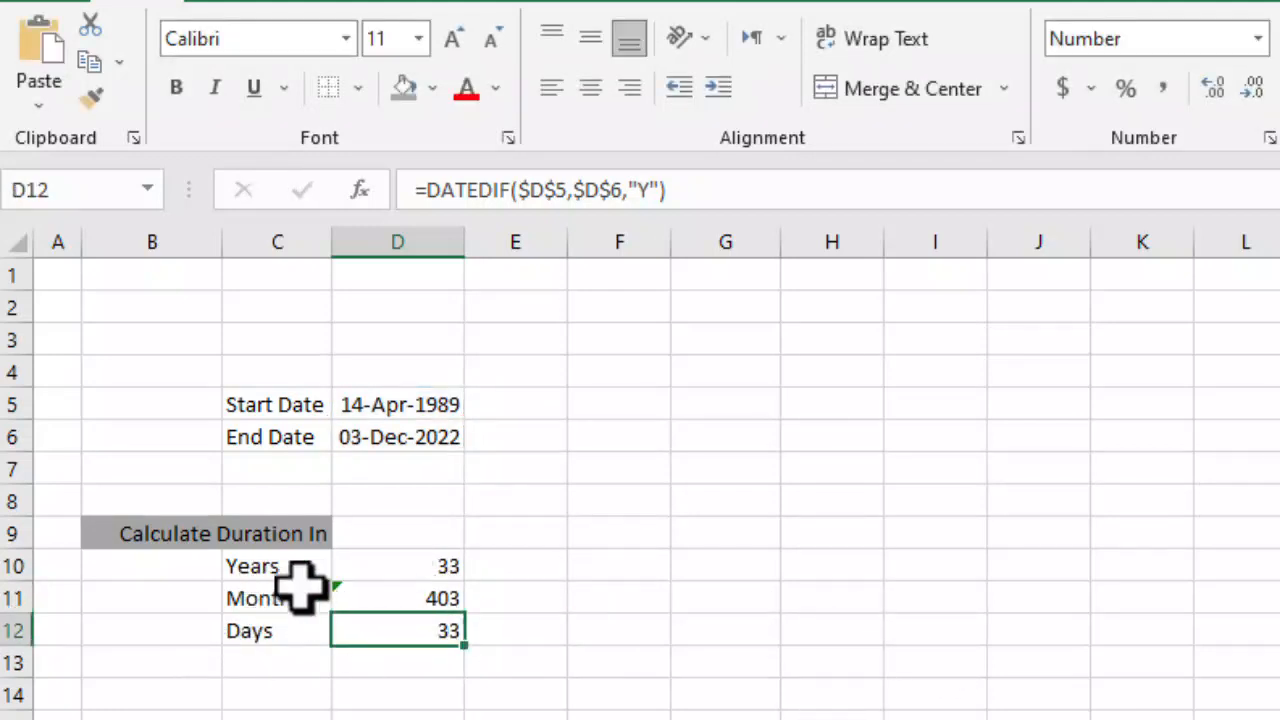
Change the unit argument of the Days formula in D12 to "D"
{"action": "left_click", "coordinate": [420, 430]}
{"action": "left_click", "coordinate": [420, 407]}
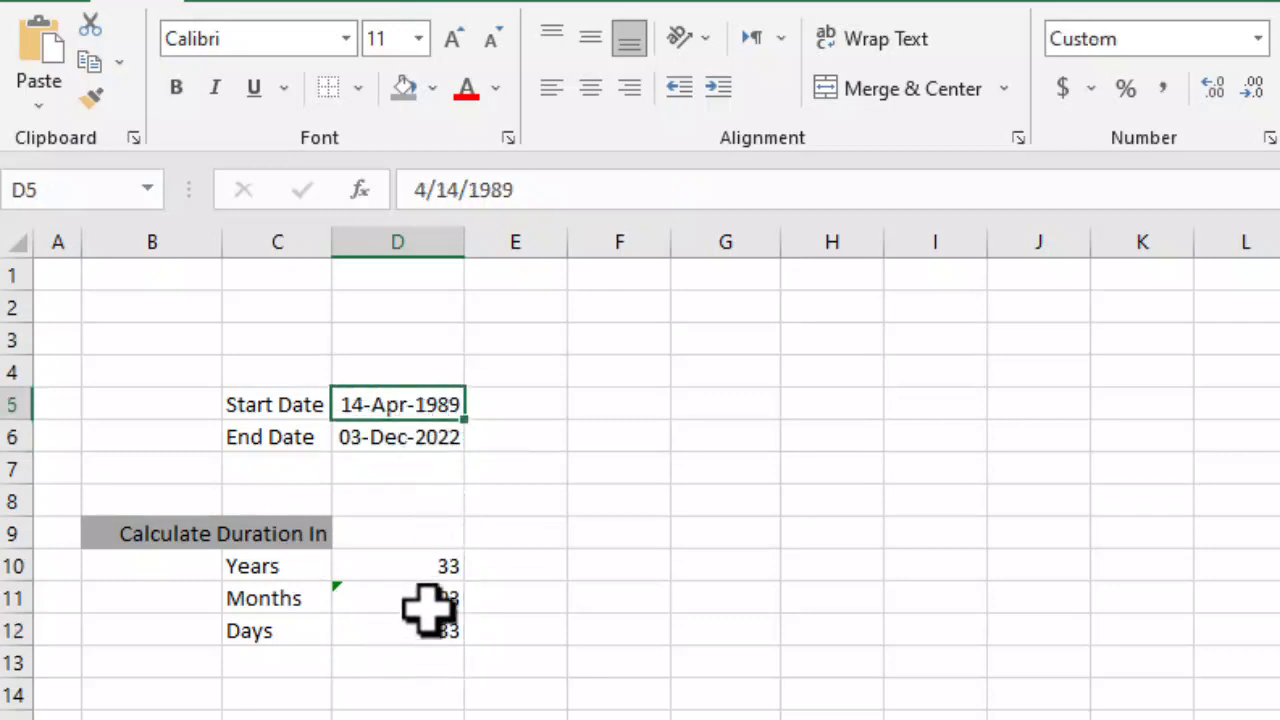
{"action": "double_click", "coordinate": [425, 640]}
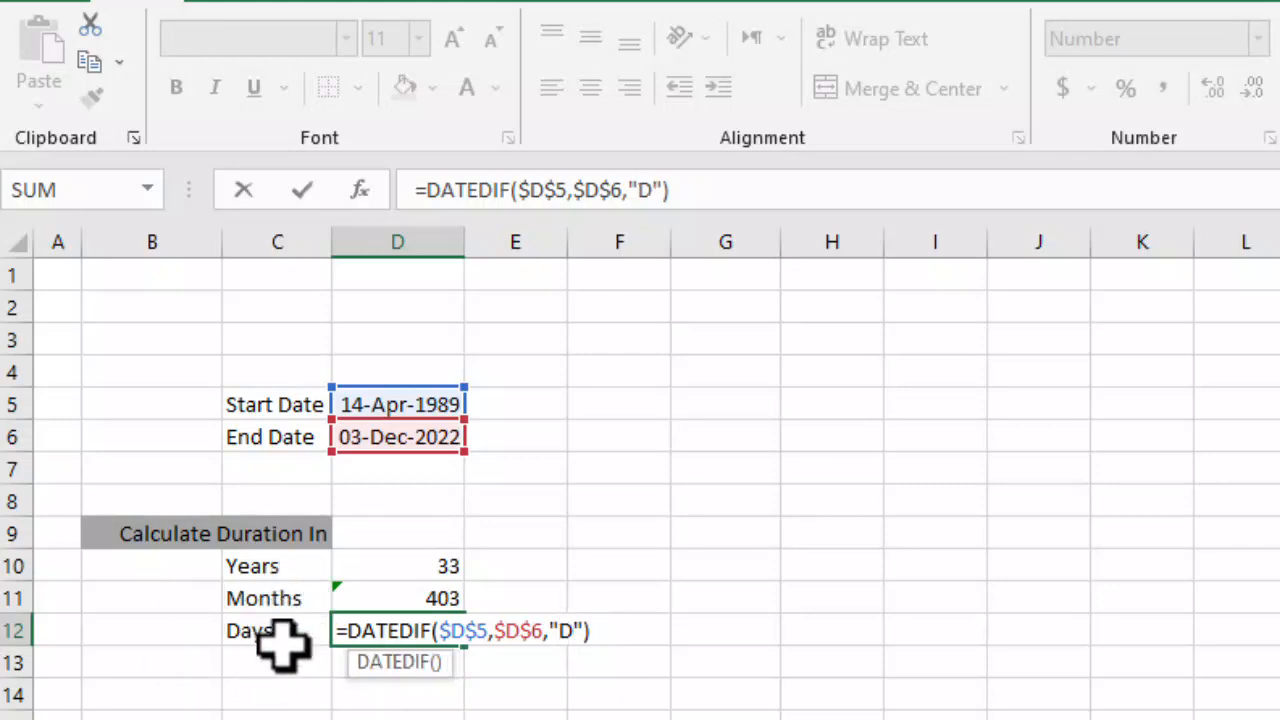
{"action": "key", "text": "Return"}
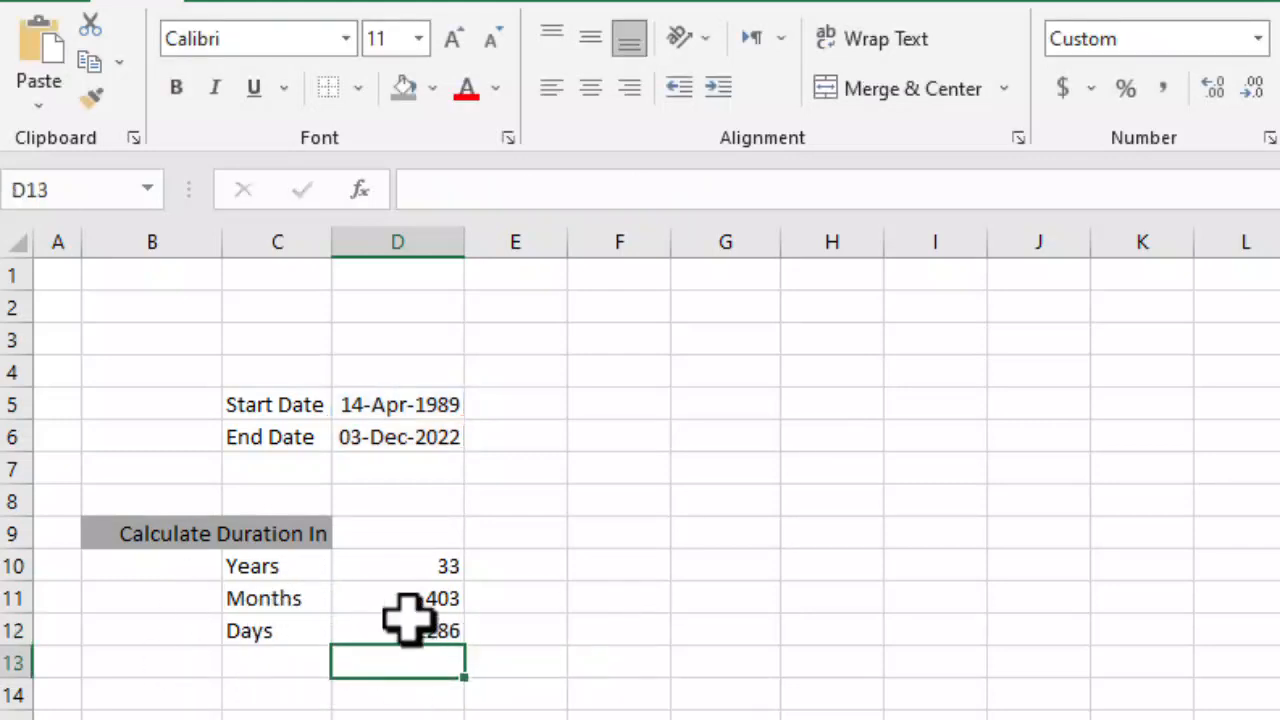
{"action": "left_click", "coordinate": [420, 405]}
{"action": "left_click", "coordinate": [422, 437]}
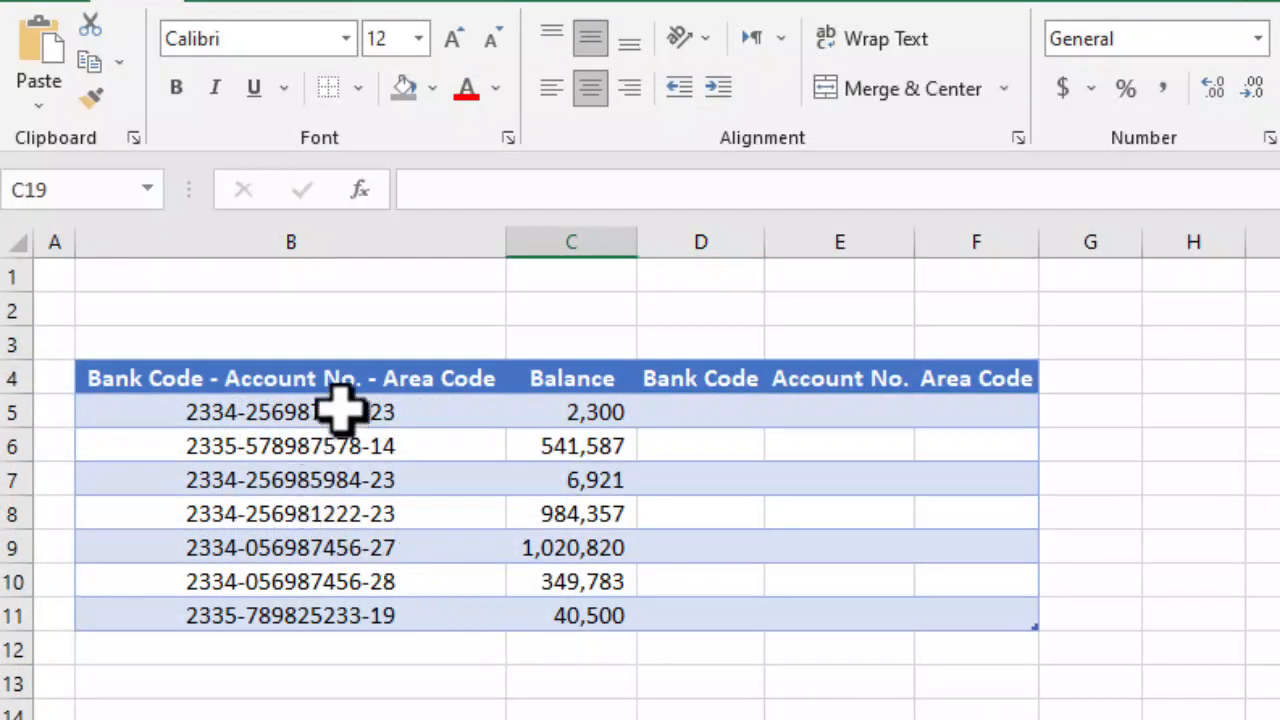
Examine the combined code entries in column B and the empty Bank Code, Account No. and Area Code columns
{"action": "left_click_drag", "start_coordinate": [335, 405], "coordinate": [335, 588]}
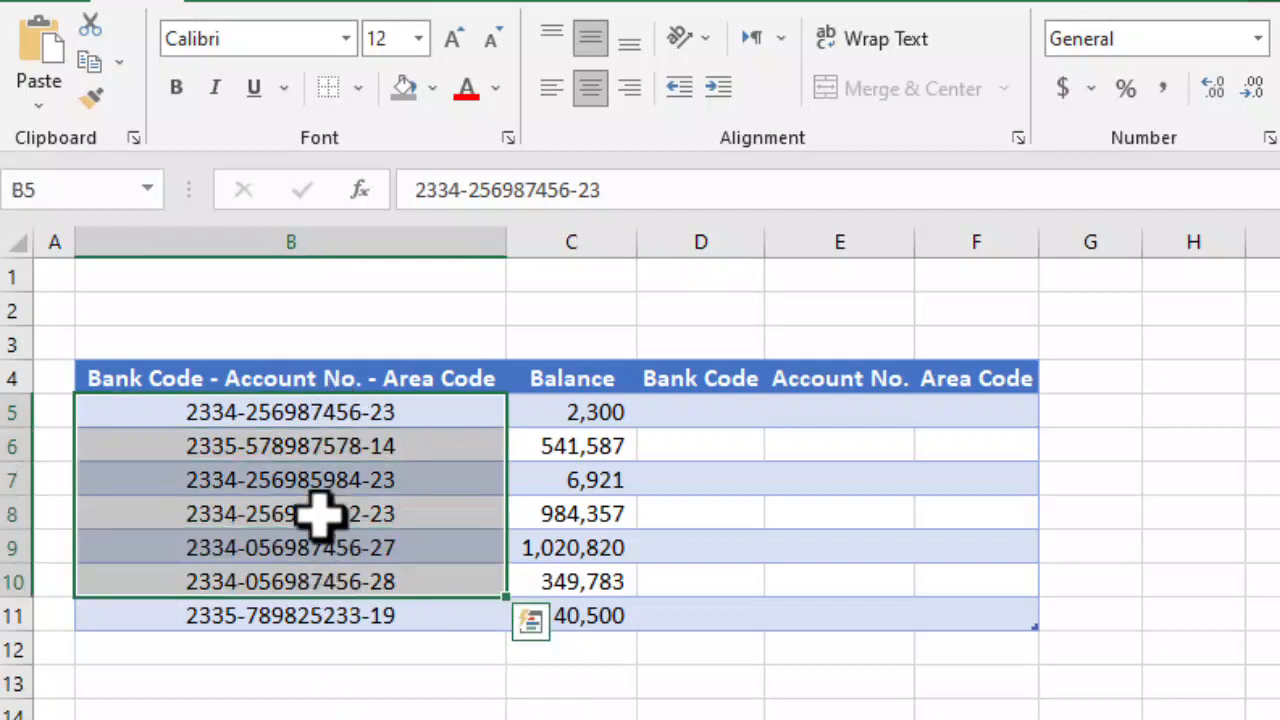
{"action": "left_click_drag", "start_coordinate": [215, 408], "coordinate": [334, 589]}
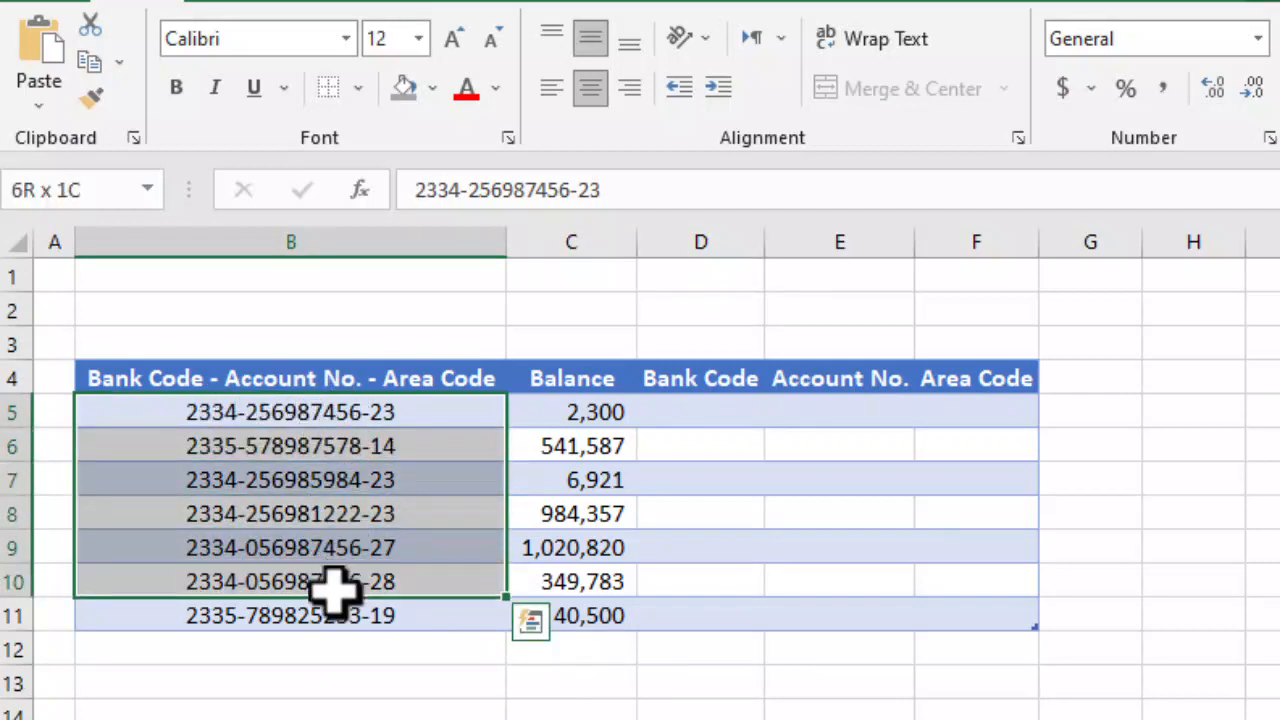
{"action": "left_click", "coordinate": [199, 414]}
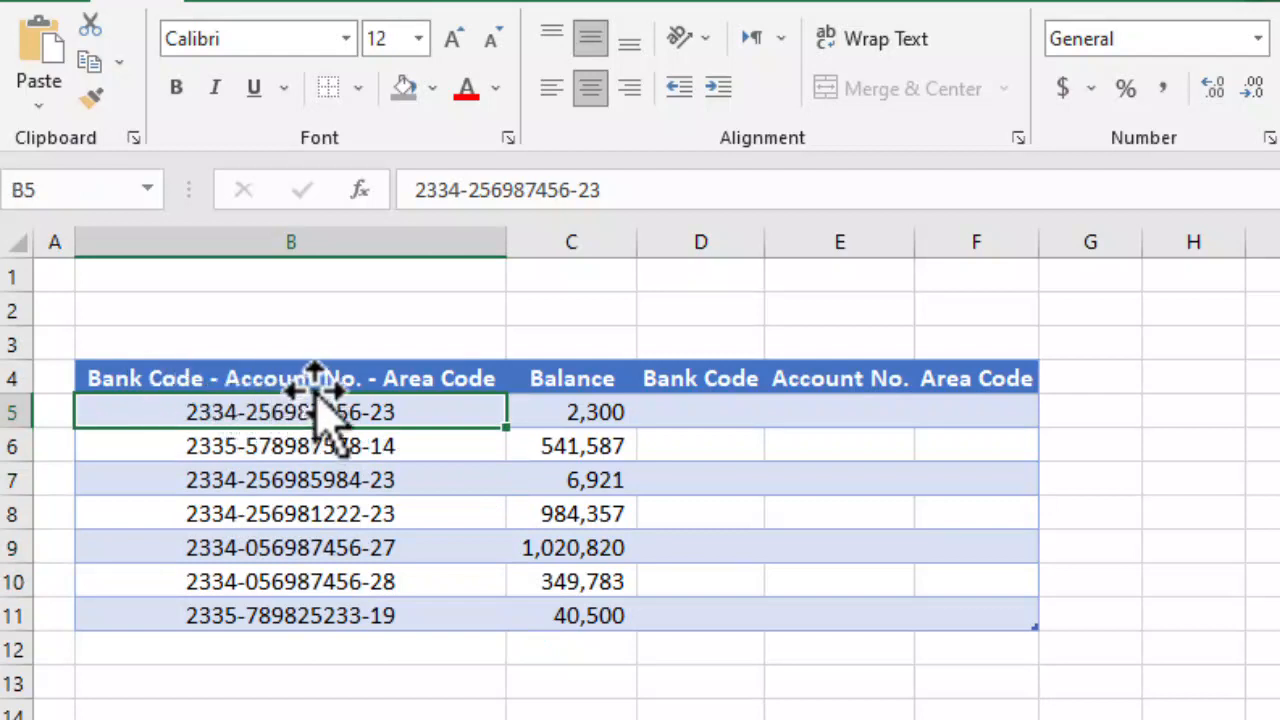
{"action": "left_click", "coordinate": [423, 449]}
{"action": "left_click", "coordinate": [400, 516]}
{"action": "left_click", "coordinate": [391, 582]}
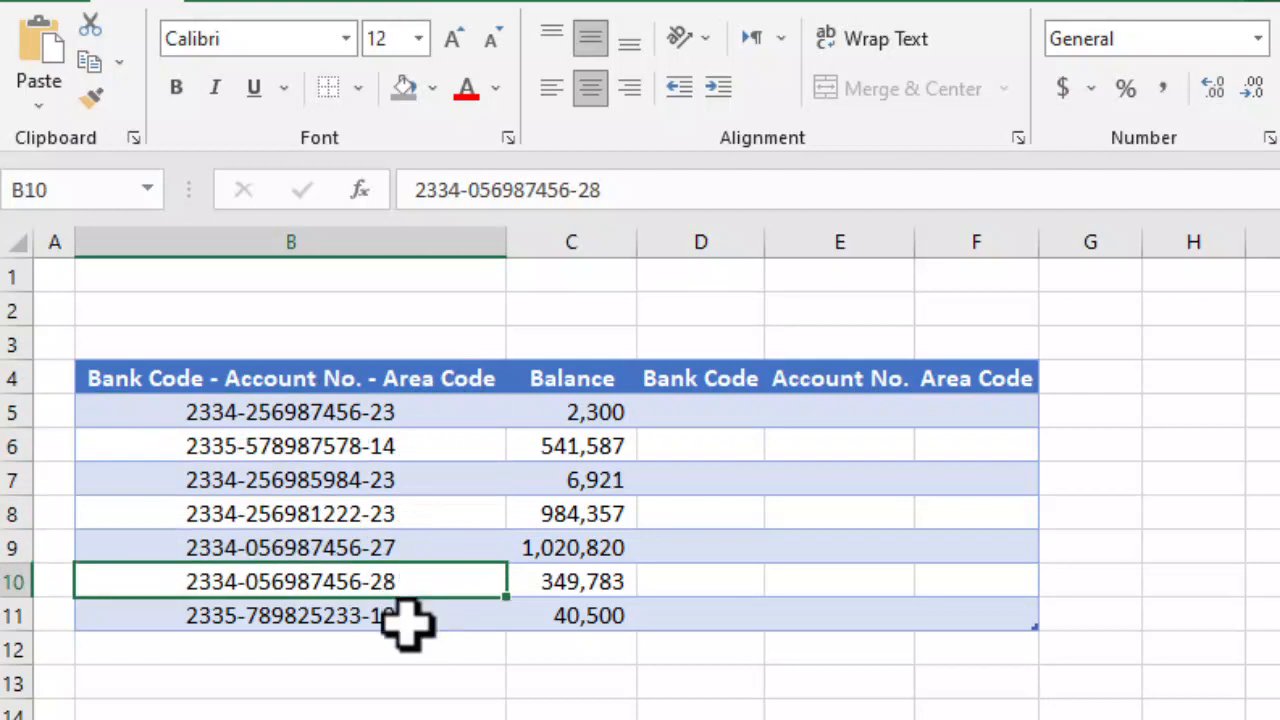
{"action": "left_click_drag", "start_coordinate": [423, 405], "coordinate": [405, 585]}
{"action": "left_click", "coordinate": [310, 410]}
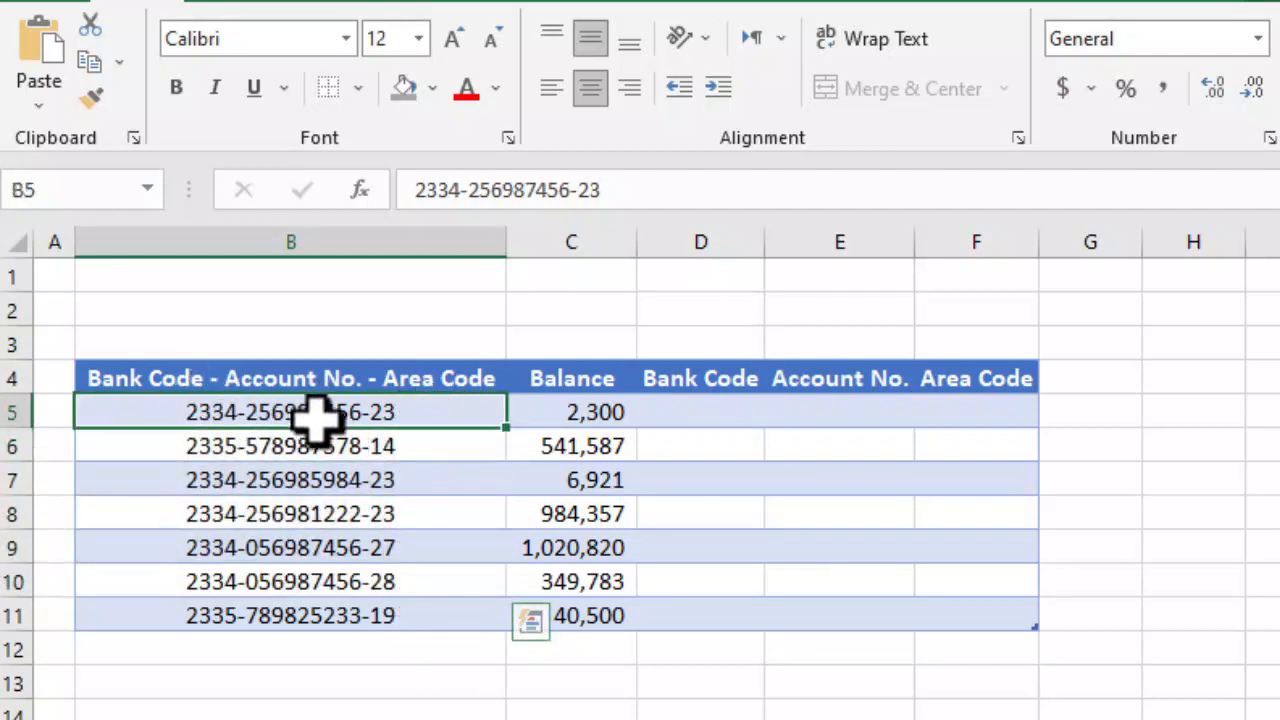
{"action": "left_click", "coordinate": [710, 408]}
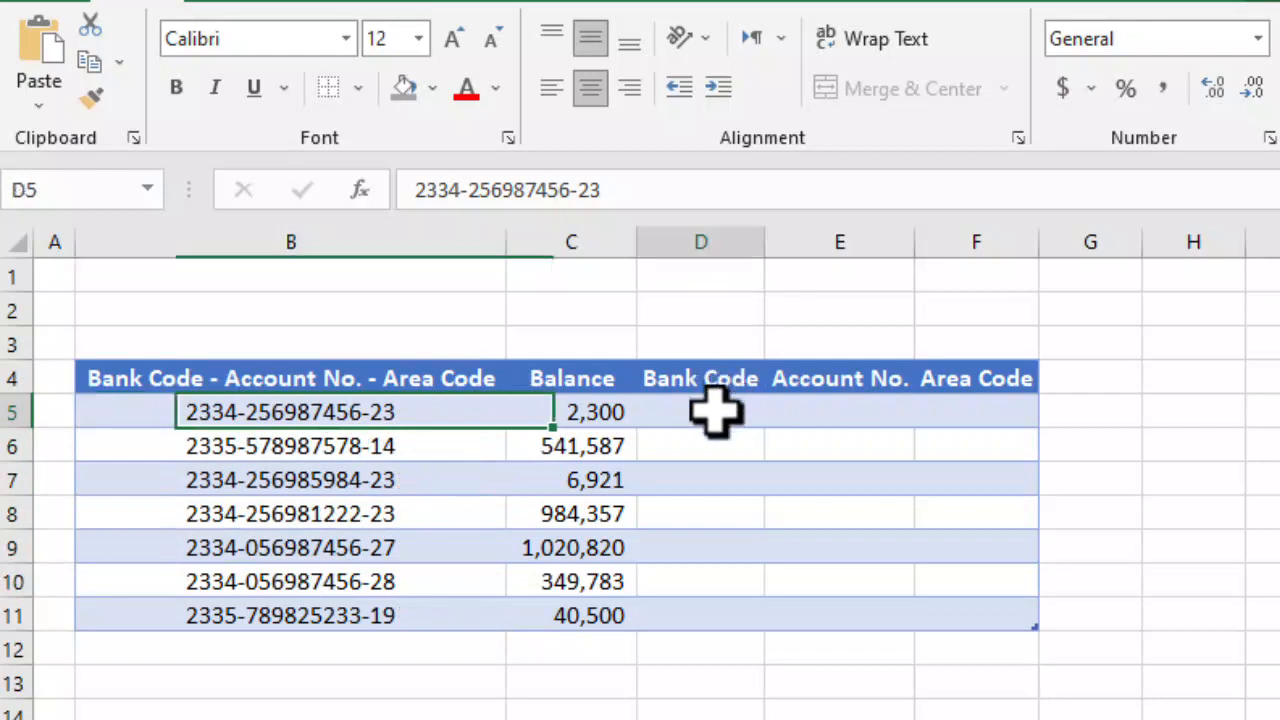
{"action": "left_click", "coordinate": [380, 409]}
{"action": "left_click", "coordinate": [703, 410]}
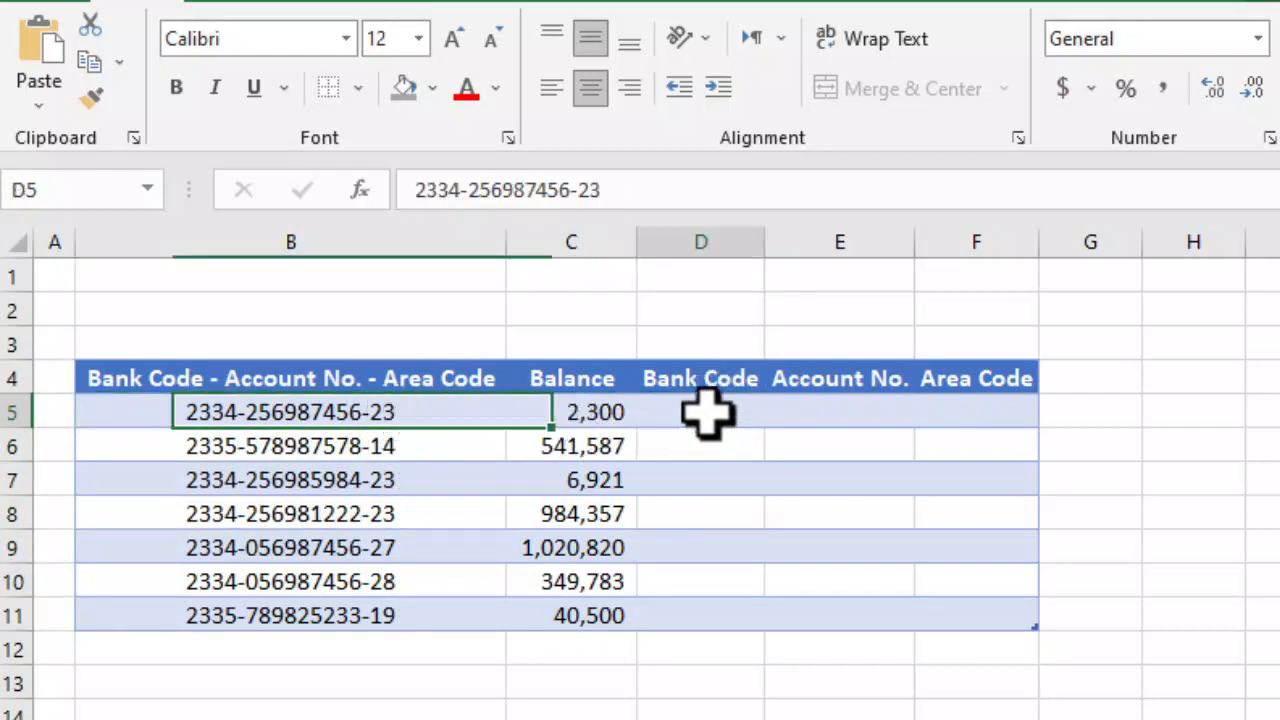
{"action": "left_click", "coordinate": [843, 414]}
{"action": "left_click", "coordinate": [943, 414]}
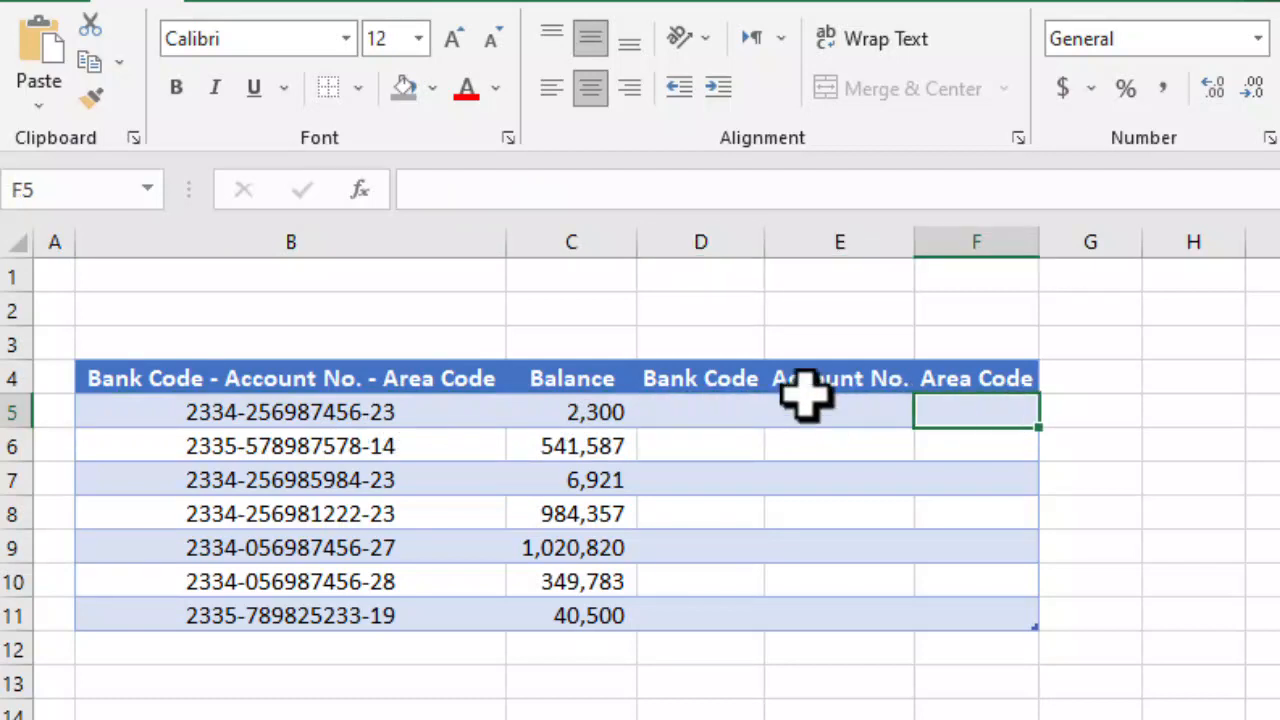
Fill the Bank Code column with the first four characters of the combined code, using =LEFT([@[Bank Code - Account No. - Area Code]],4) in D5
{"action": "left_click", "coordinate": [670, 418]}
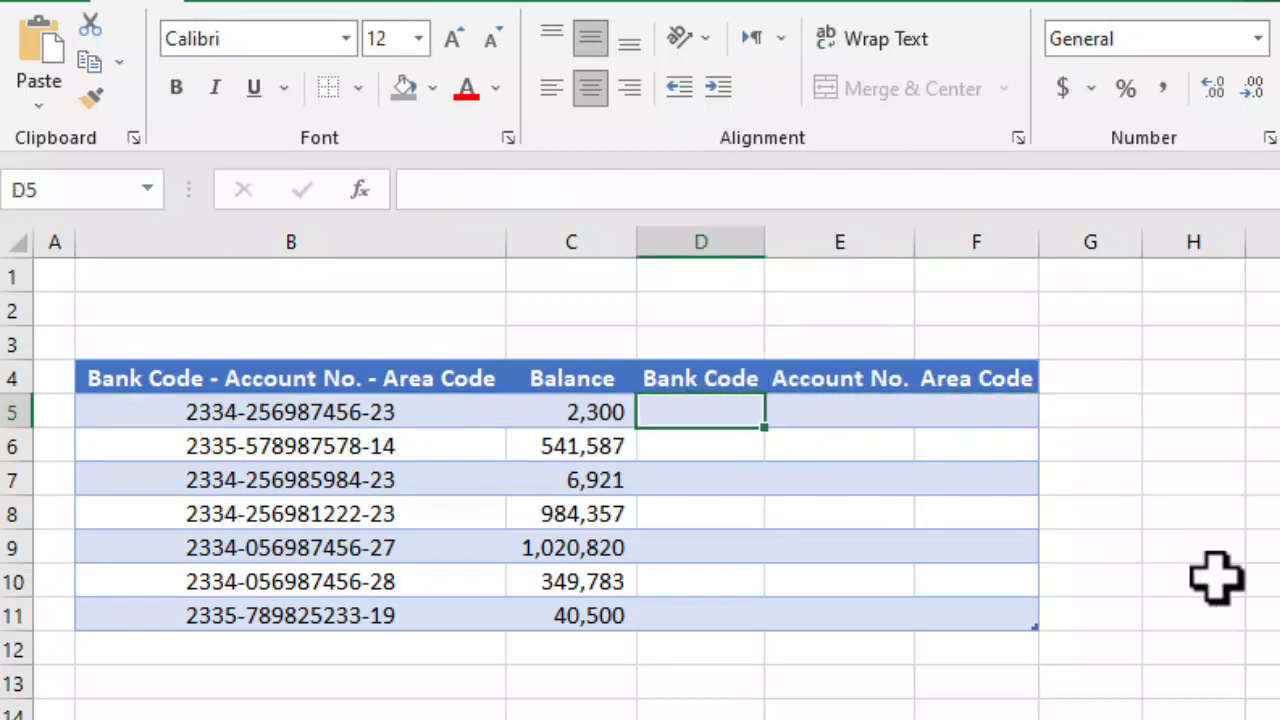
{"action": "type", "text": "=LEFT("}
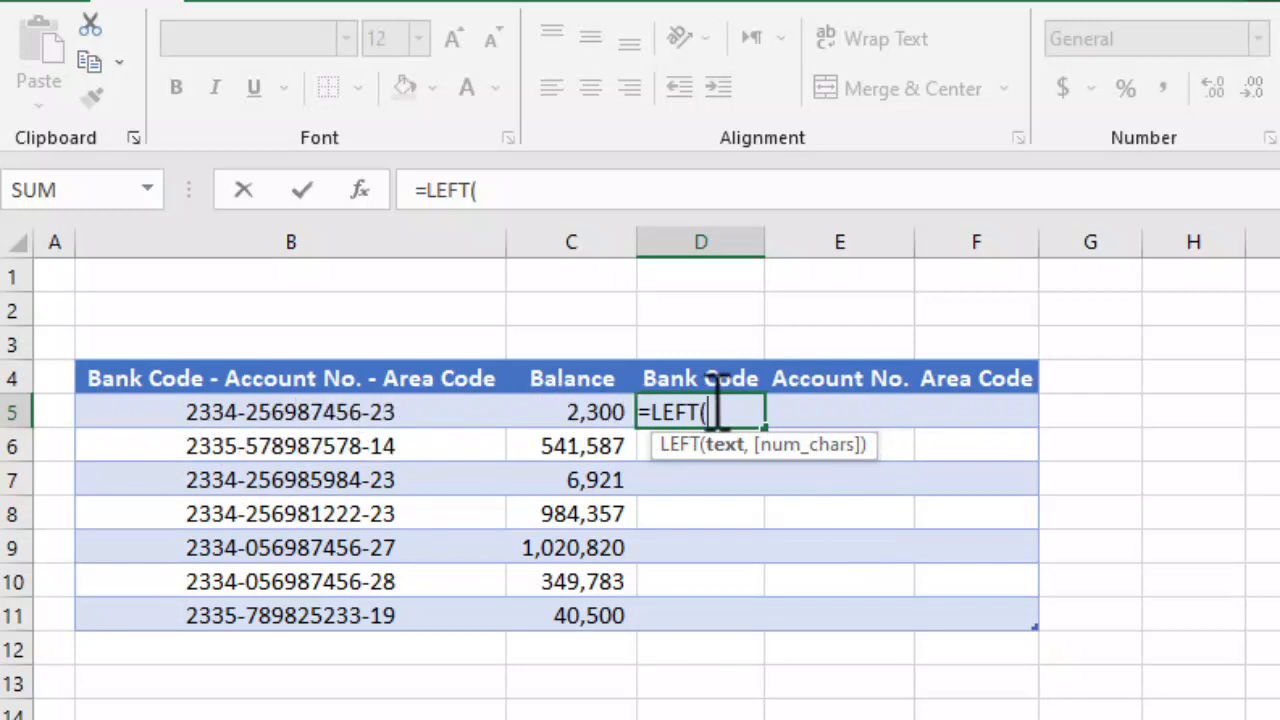
{"action": "left_click", "coordinate": [355, 410]}
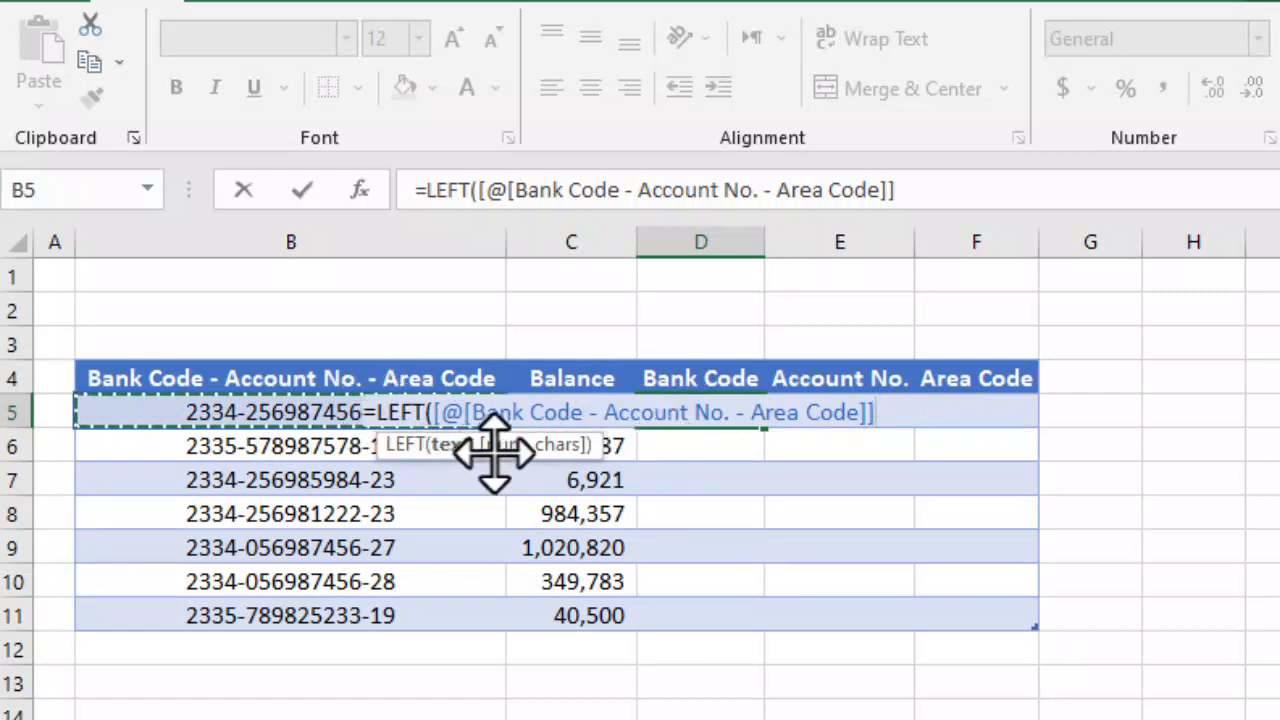
{"action": "type", "text": ","}
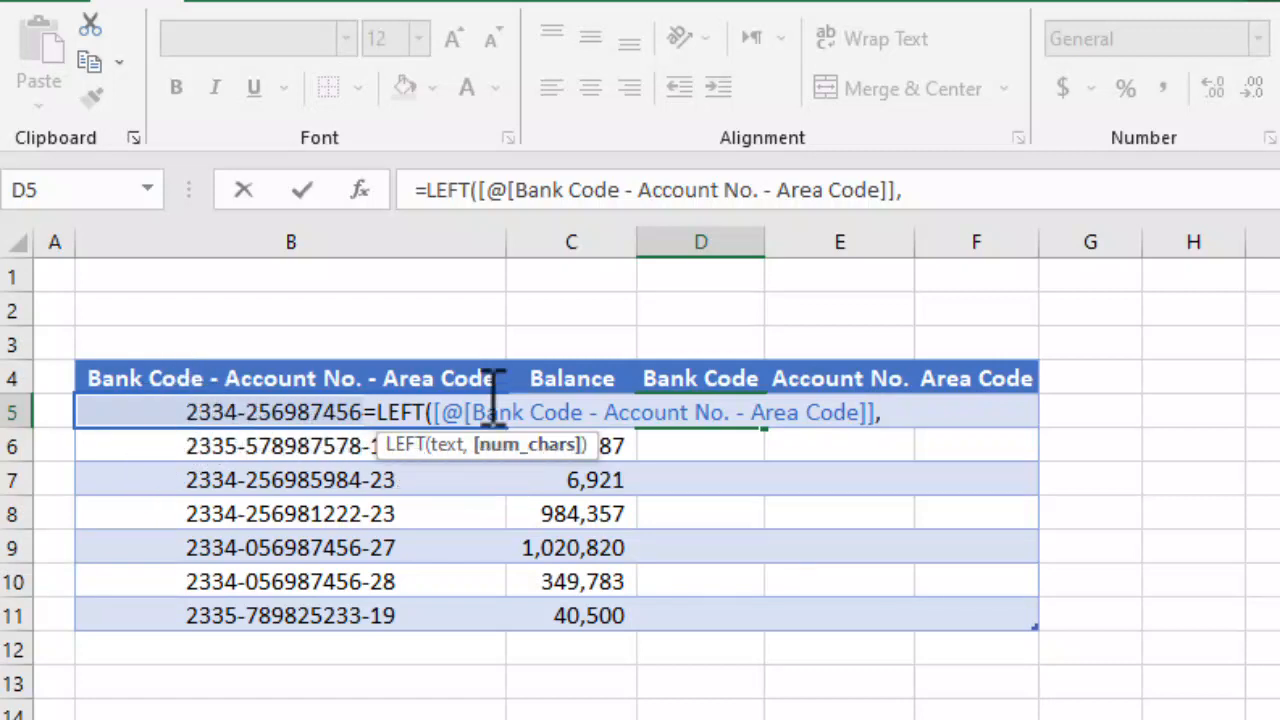
{"action": "type", "text": ")"}
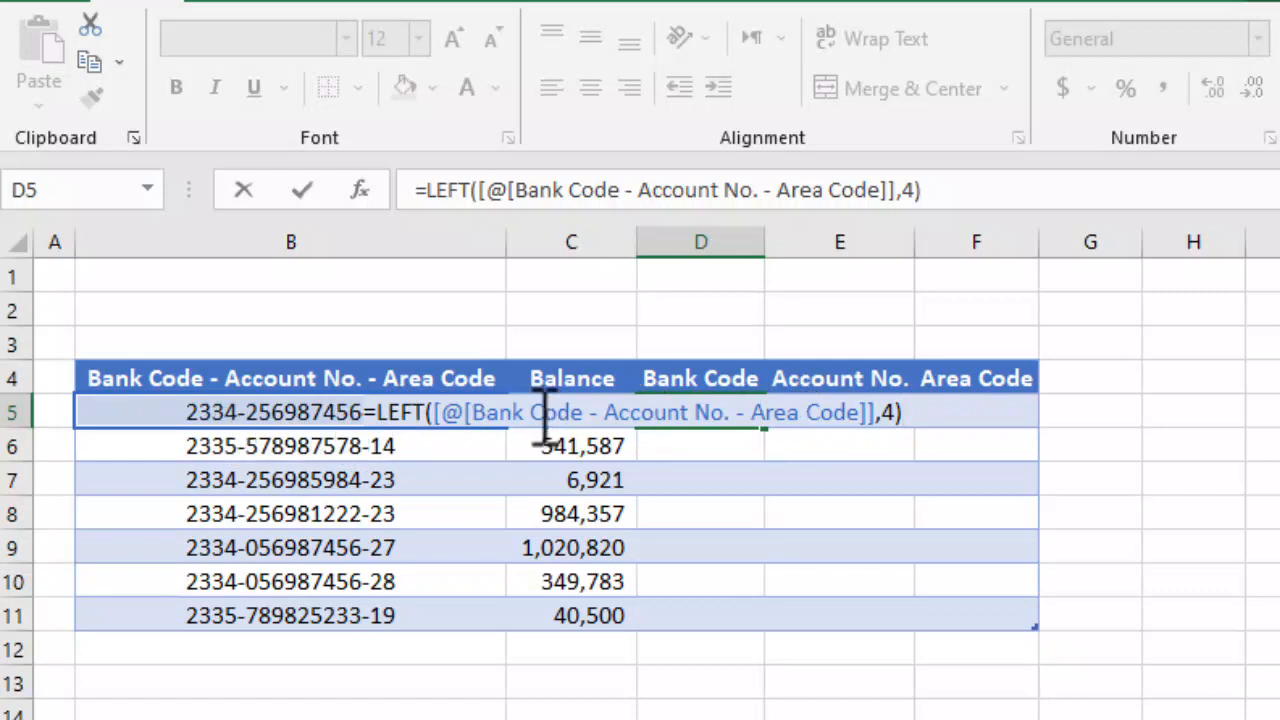
{"action": "key", "text": "Return"}
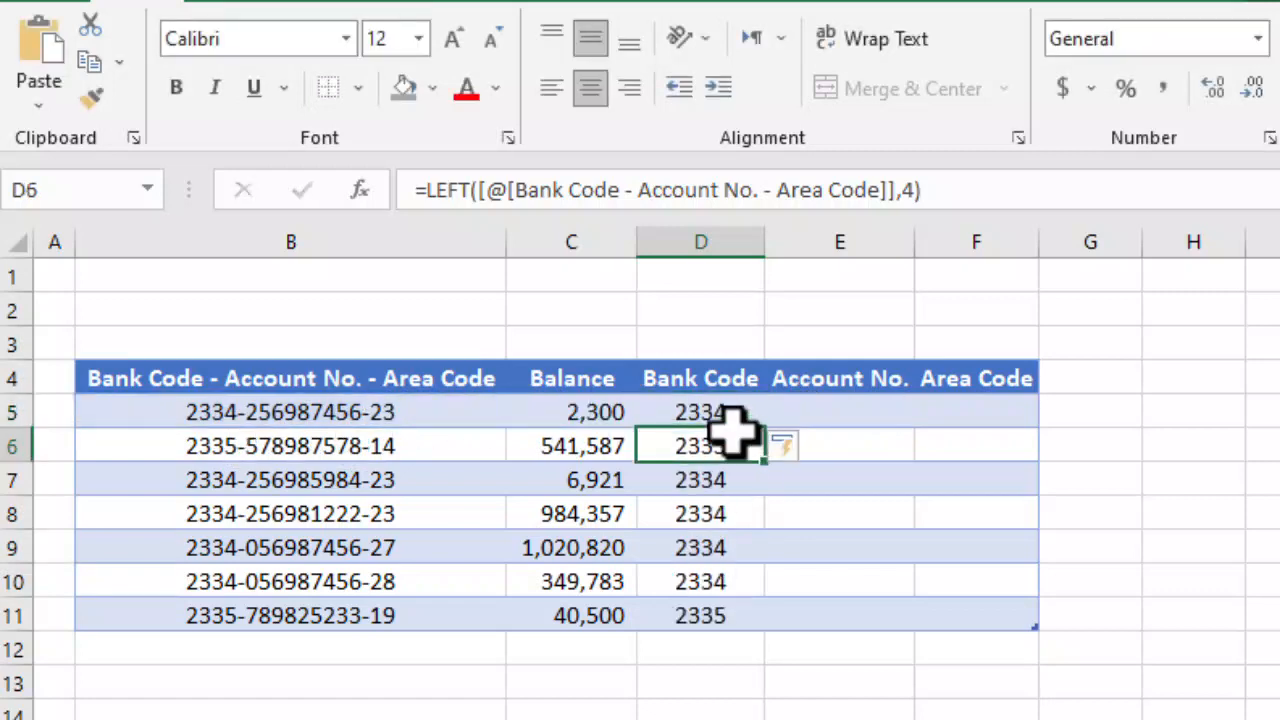
{"action": "left_click", "coordinate": [245, 400]}
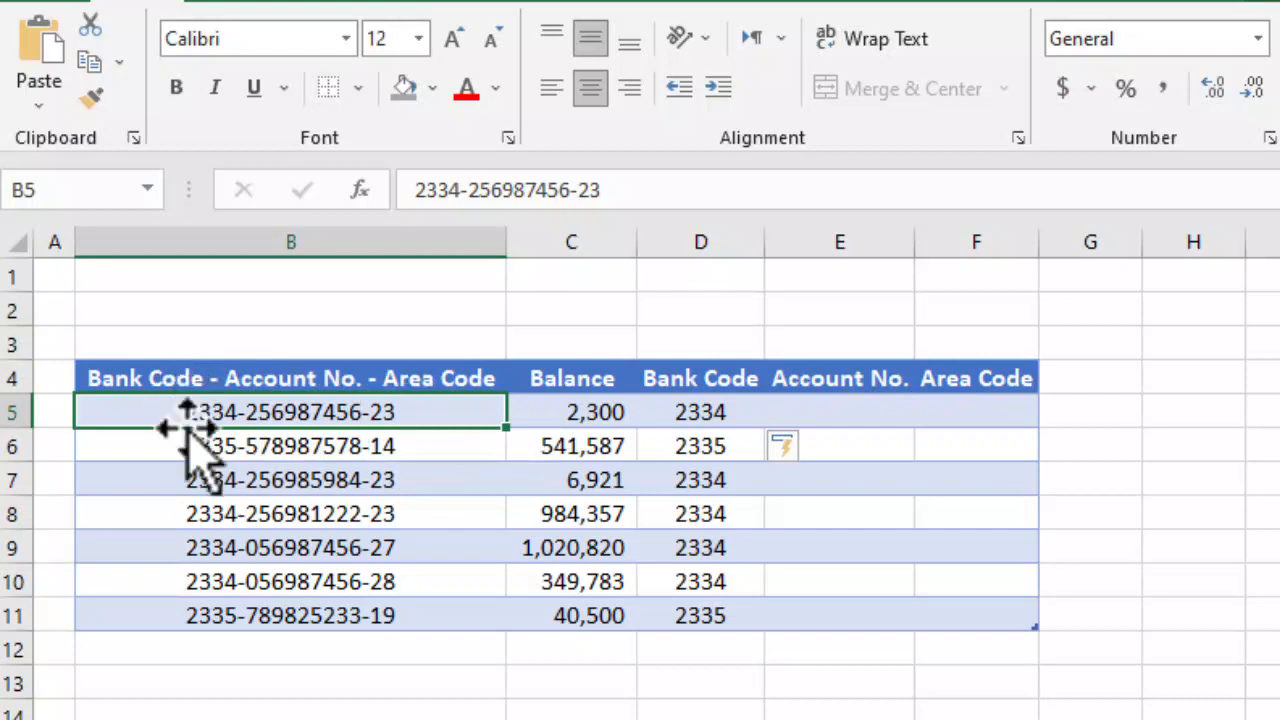
{"action": "left_click_drag", "start_coordinate": [700, 410], "coordinate": [674, 610]}
Fill the Area Code column with the last two characters of the combined code, using =RIGHT([@[Bank Code - Account No. - Area Code]],2) in F5
{"action": "left_click", "coordinate": [968, 410]}
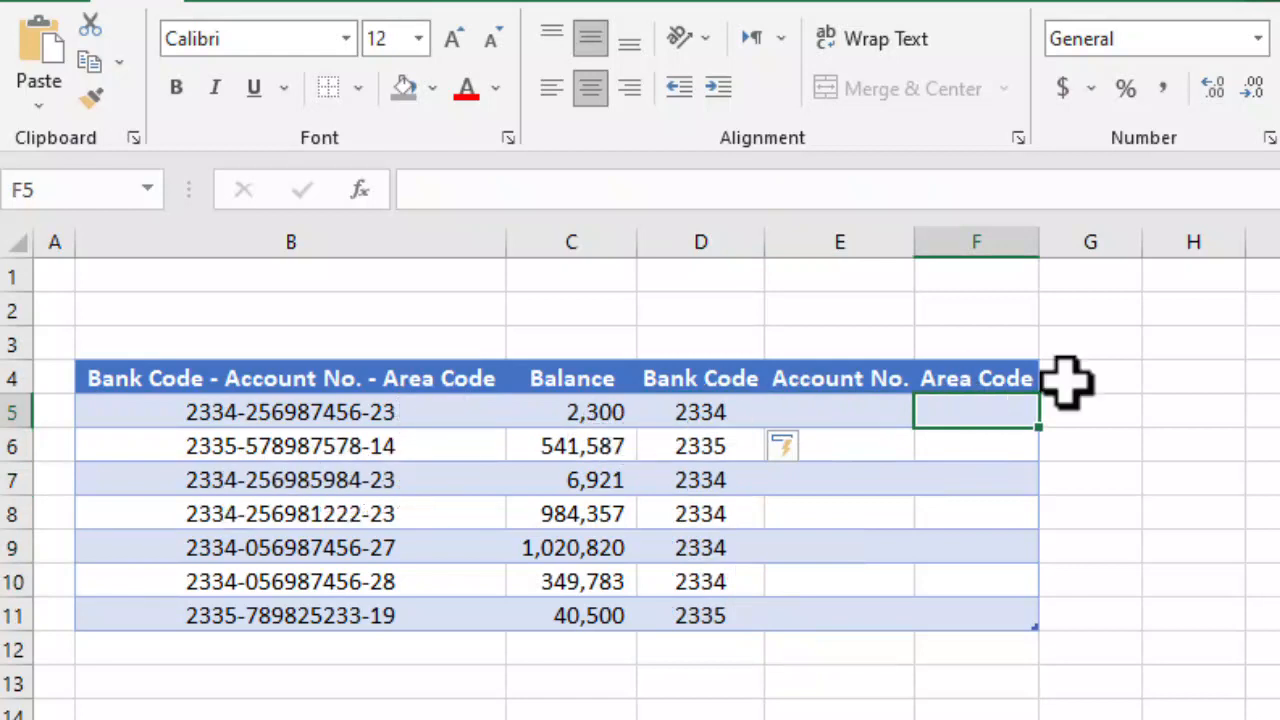
{"action": "left_click", "coordinate": [860, 405]}
{"action": "left_click_drag", "start_coordinate": [858, 414], "coordinate": [851, 606]}
{"action": "left_click", "coordinate": [948, 410]}
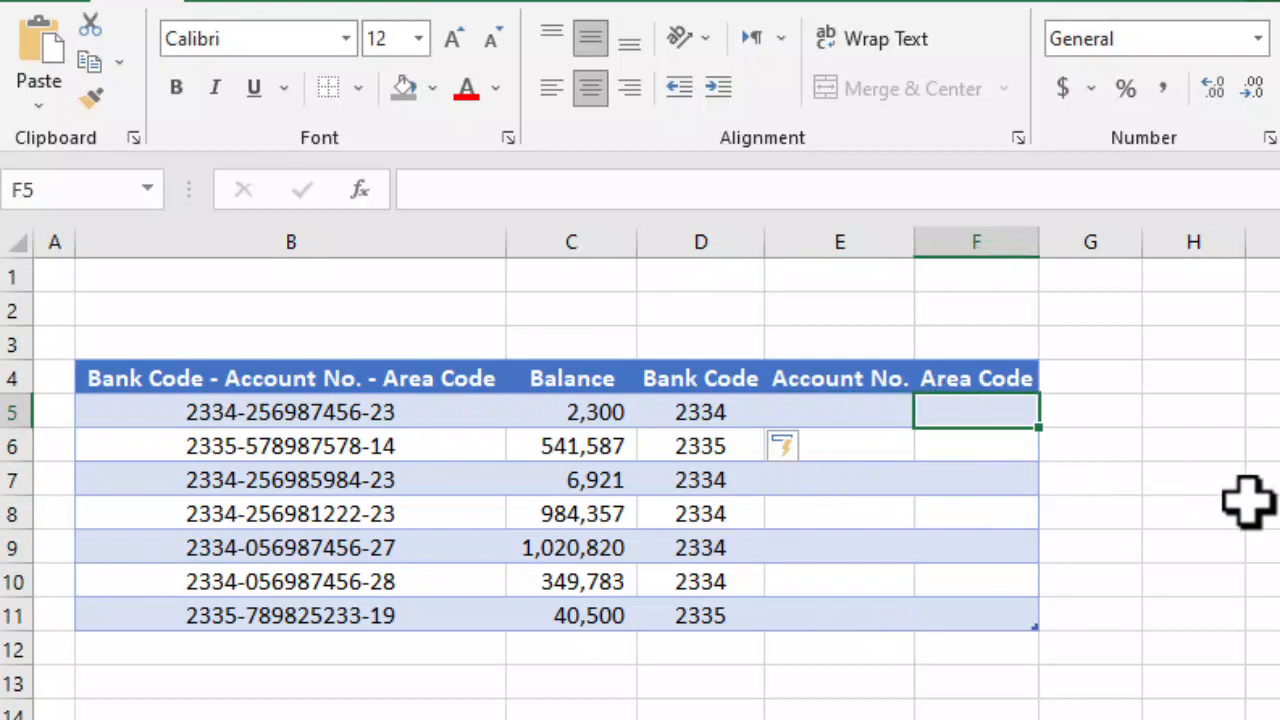
{"action": "type", "text": "=RIGHT("}
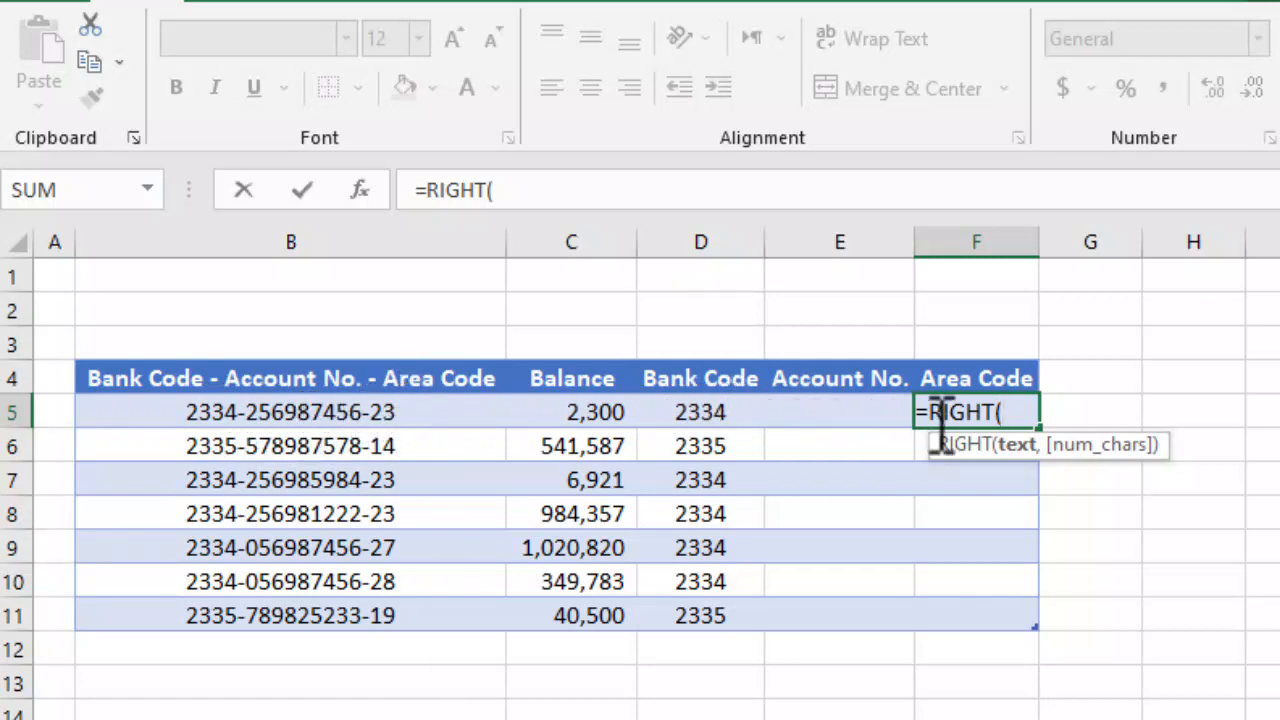
{"action": "left_click", "coordinate": [368, 420]}
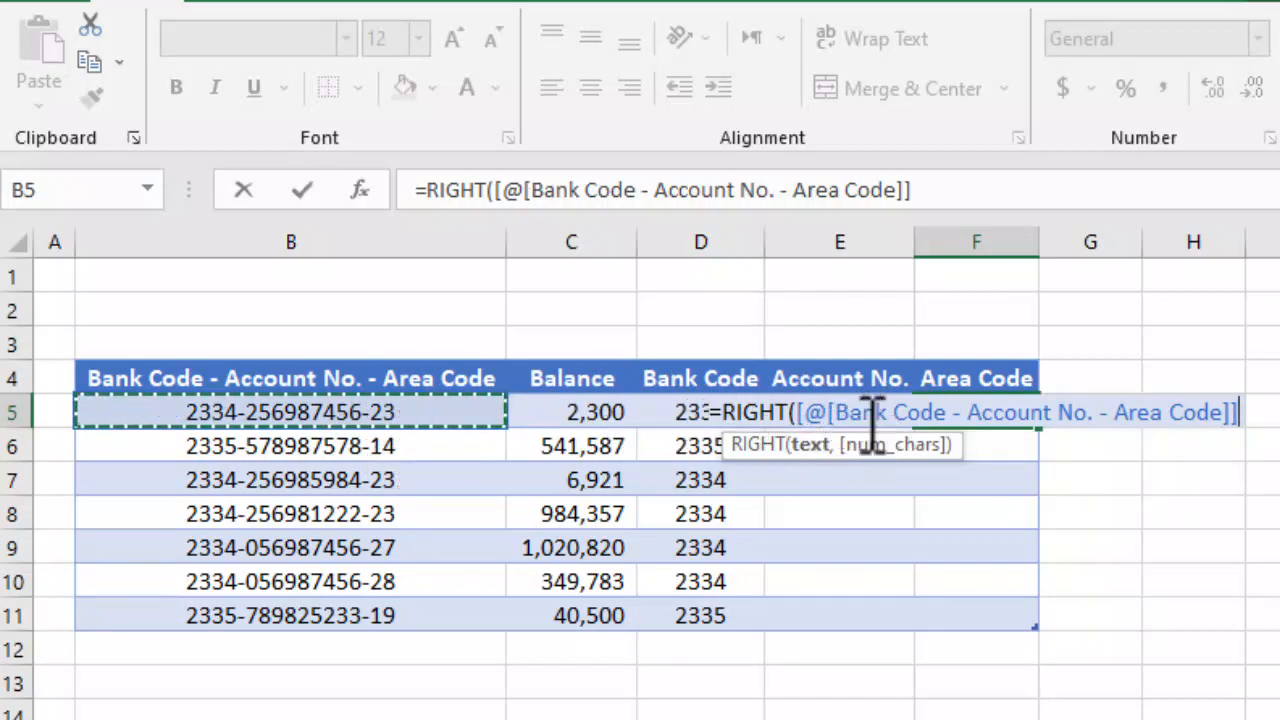
{"action": "type", "text": ","}
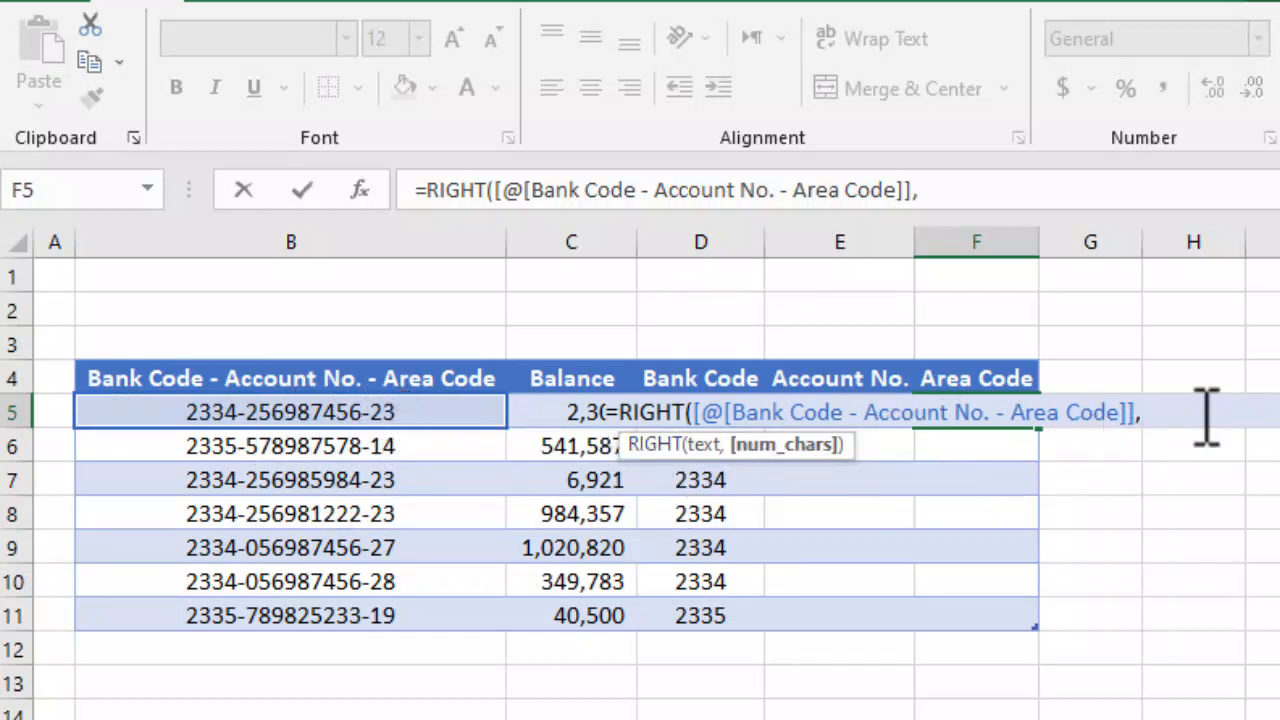
{"action": "type", "text": "2)"}
{"action": "key", "text": "Return"}
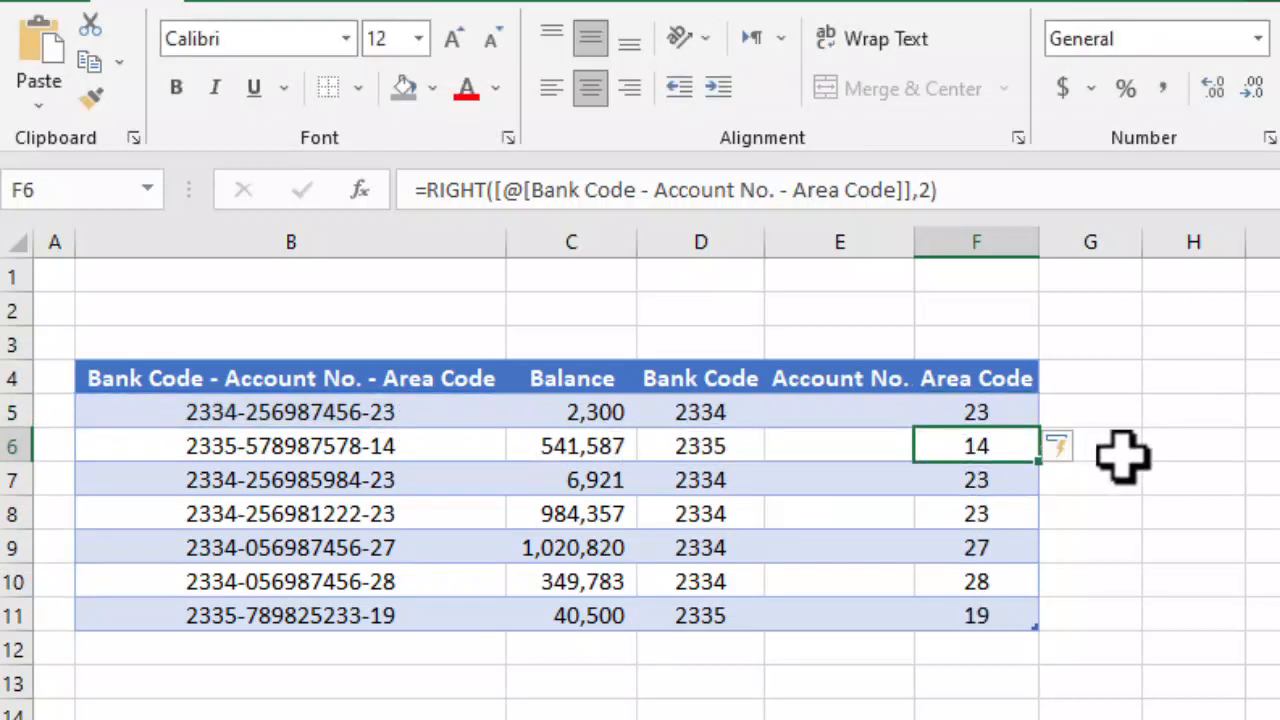
{"action": "left_click_drag", "start_coordinate": [414, 393], "coordinate": [403, 580]}
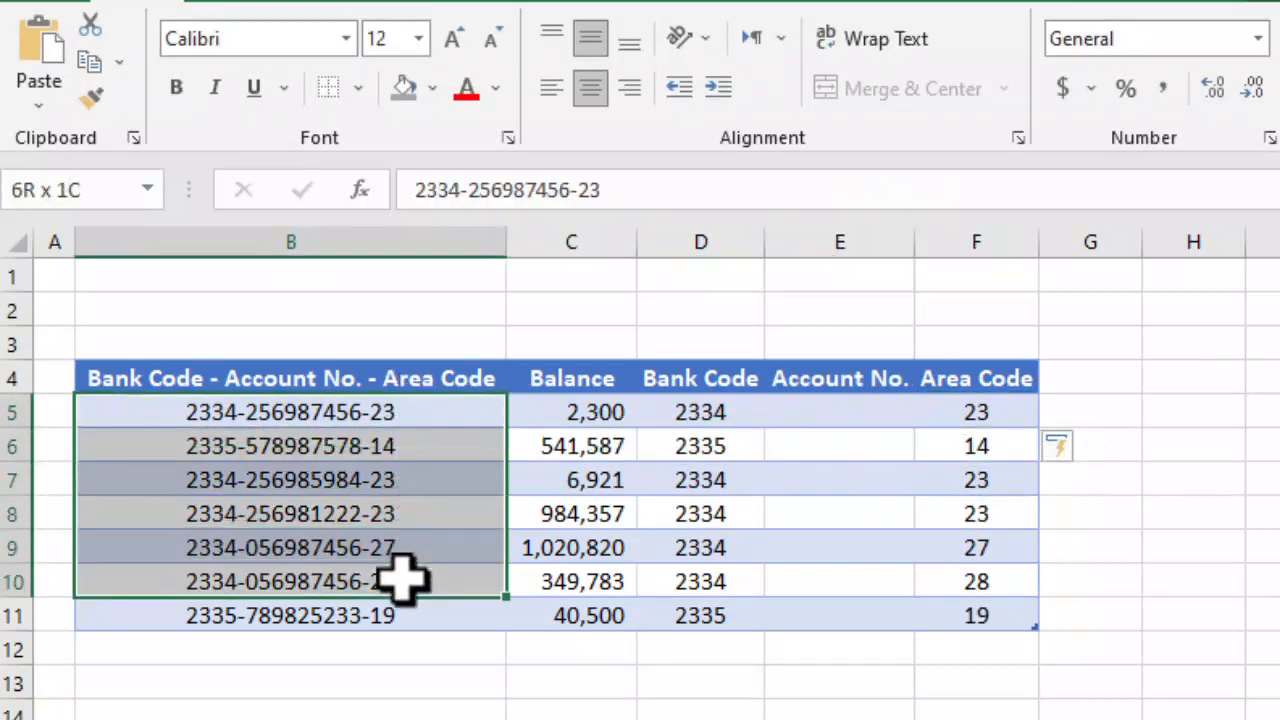
{"action": "left_click_drag", "start_coordinate": [974, 423], "coordinate": [980, 600]}
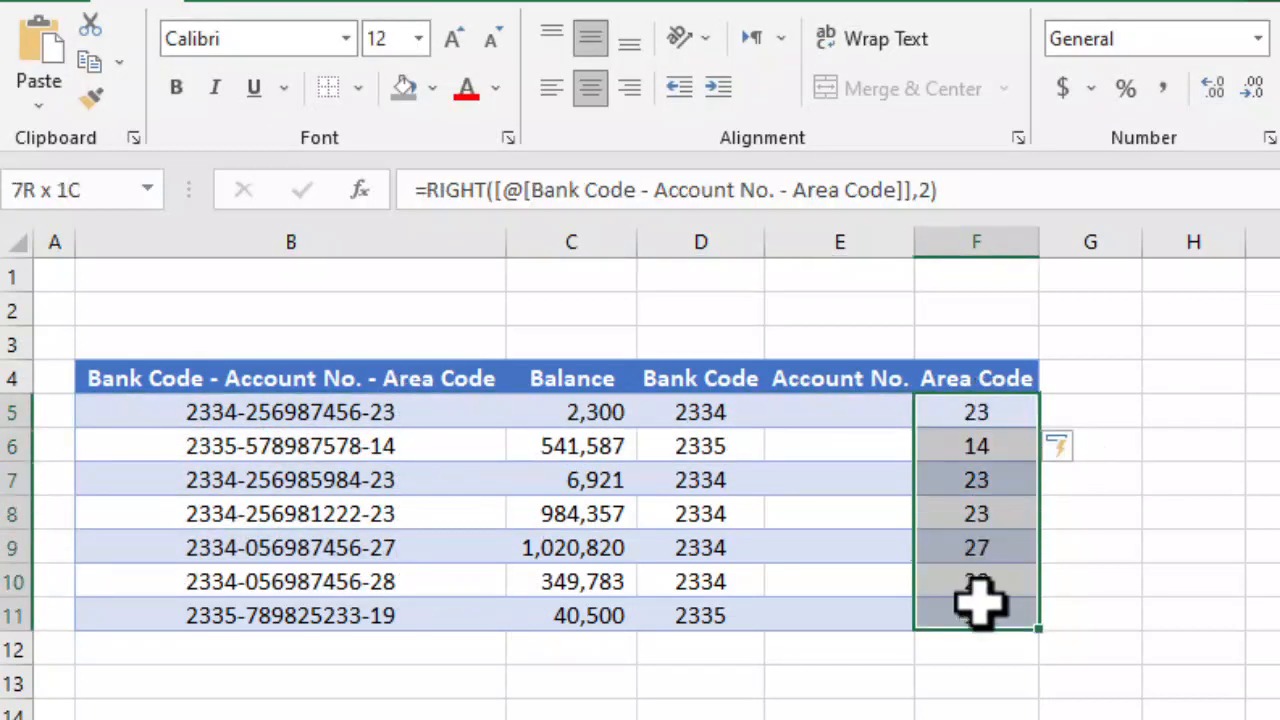
Fill the Account No. column with nine characters starting at the sixth, using =MID([@[Bank Code - Account No. - Area Code]],6,9) in E5
{"action": "left_click", "coordinate": [866, 414]}
{"action": "left_click", "coordinate": [423, 443]}
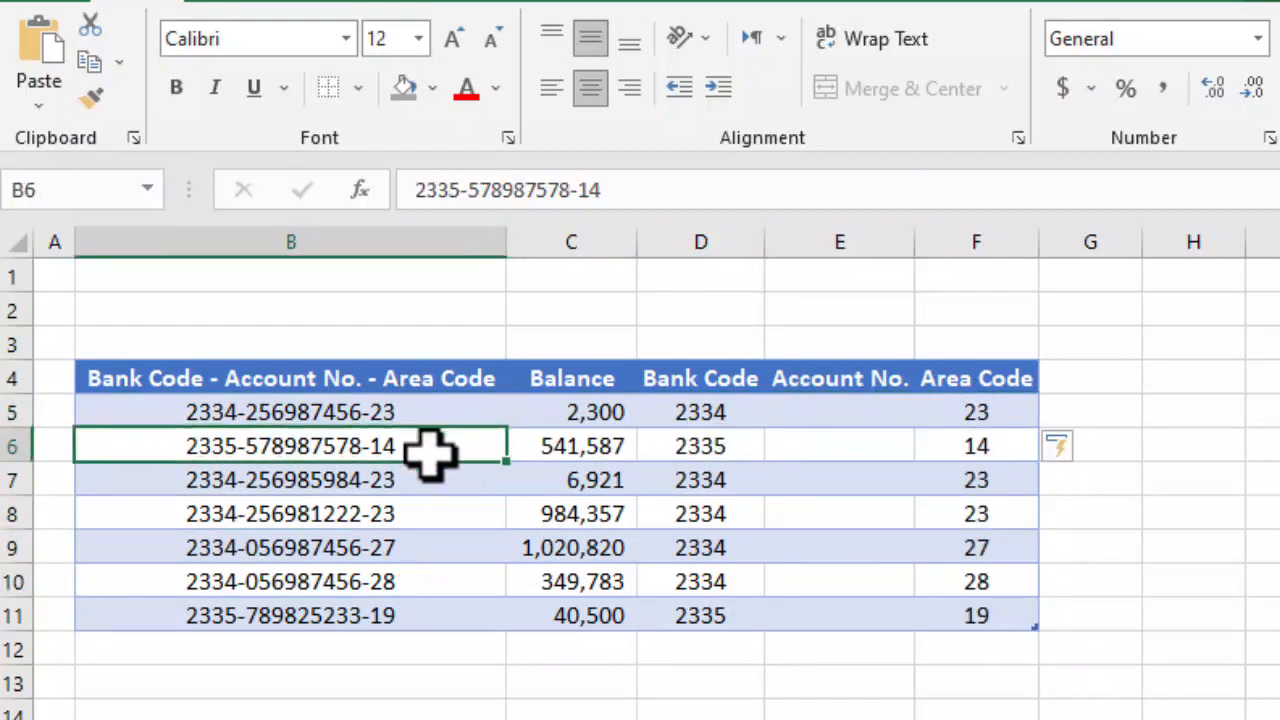
{"action": "left_click_drag", "start_coordinate": [395, 404], "coordinate": [340, 590]}
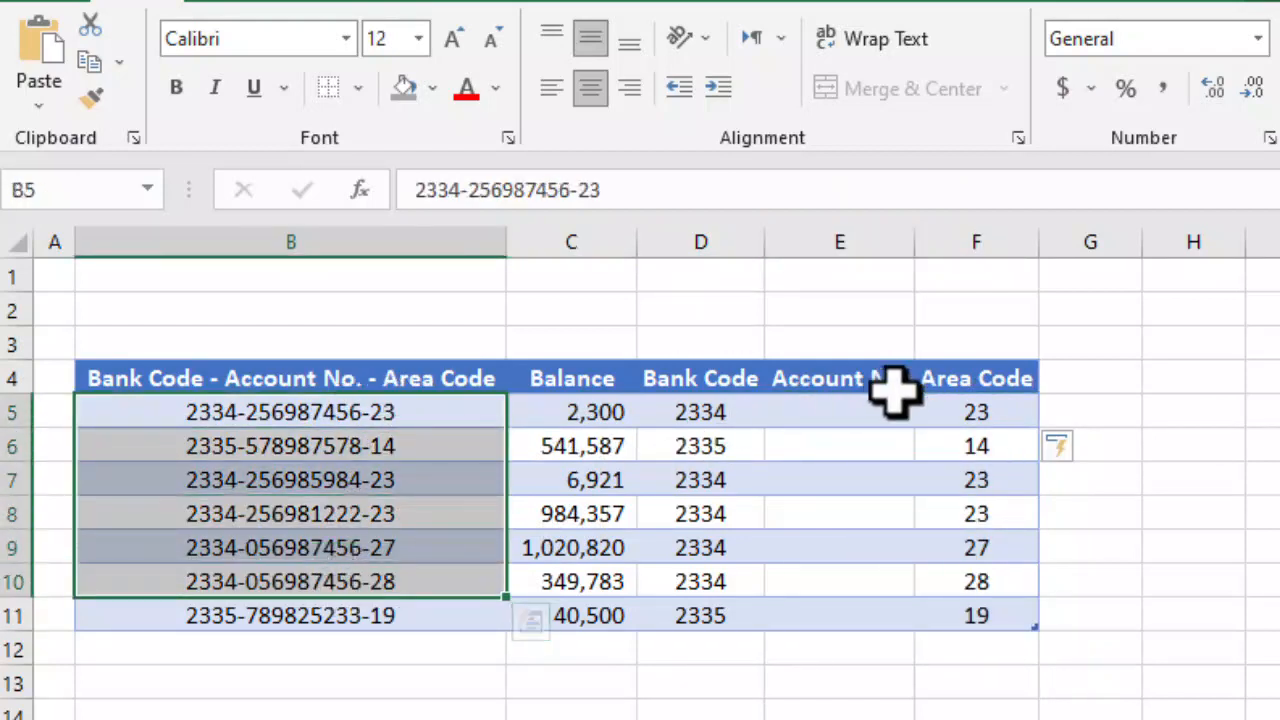
{"action": "left_click", "coordinate": [849, 415]}
{"action": "type", "text": "="}
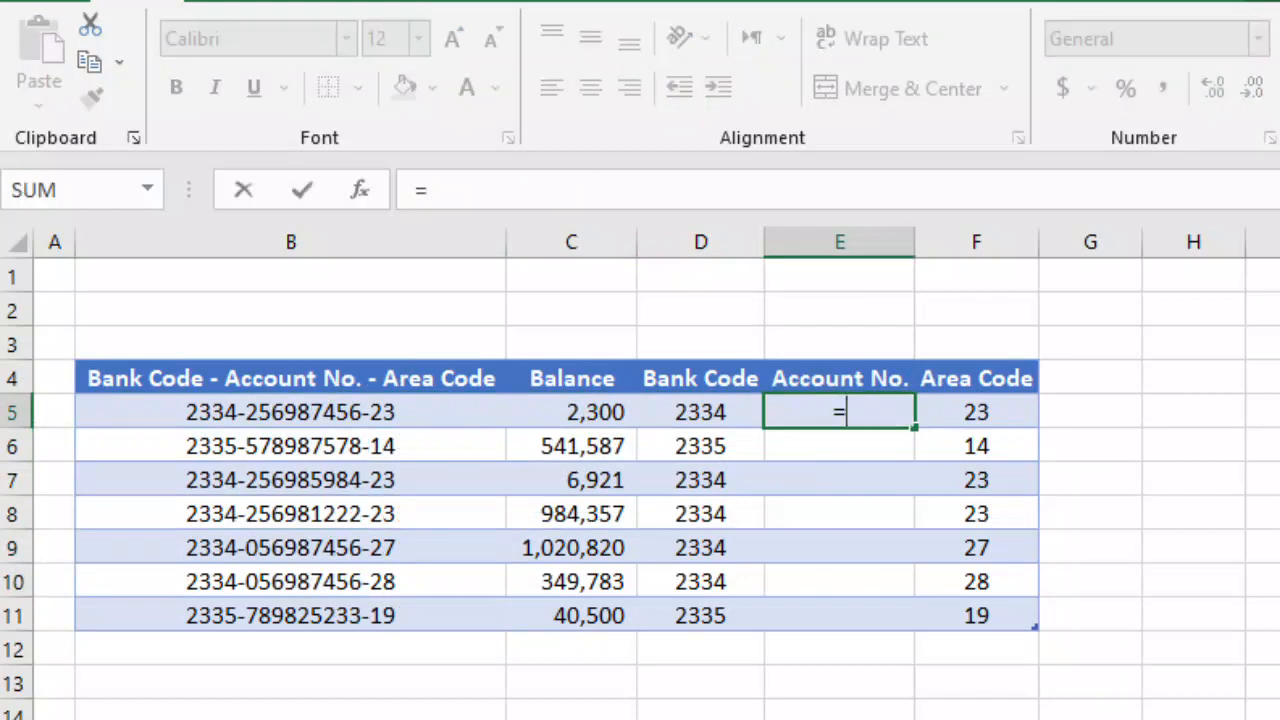
{"action": "type", "text": "MID("}
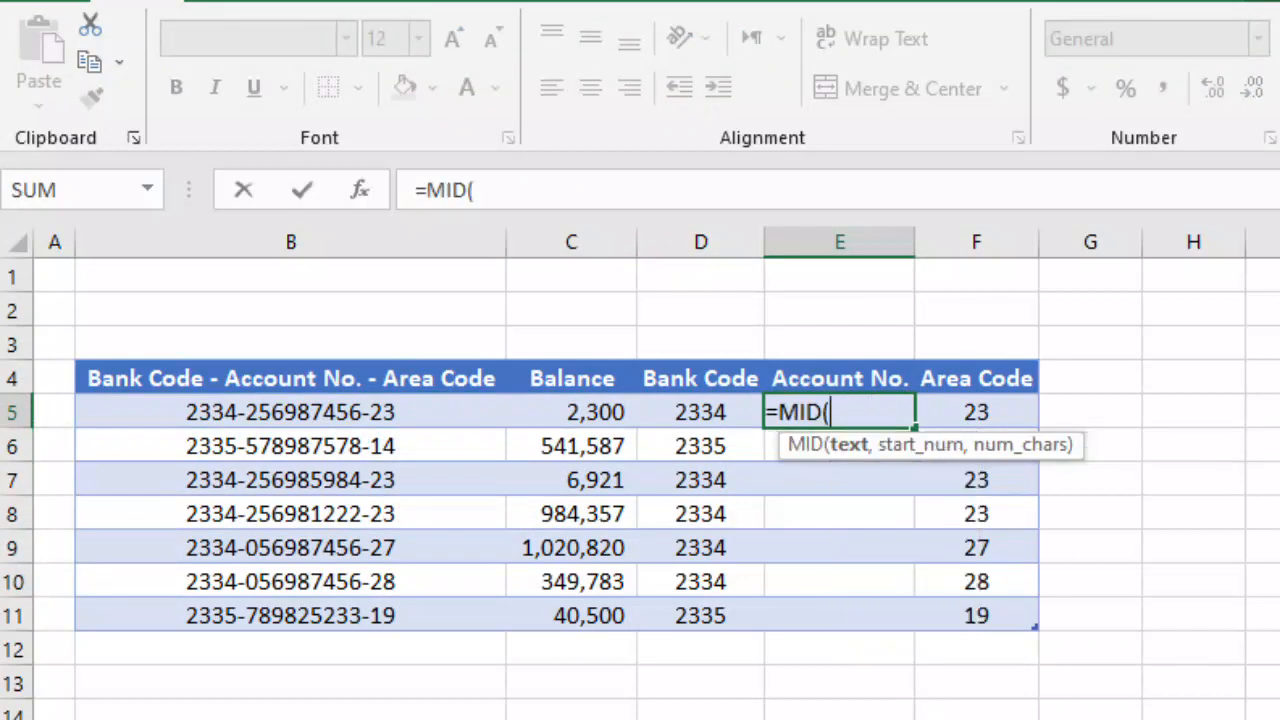
{"action": "left_click", "coordinate": [330, 420]}
{"action": "type", "text": ","}
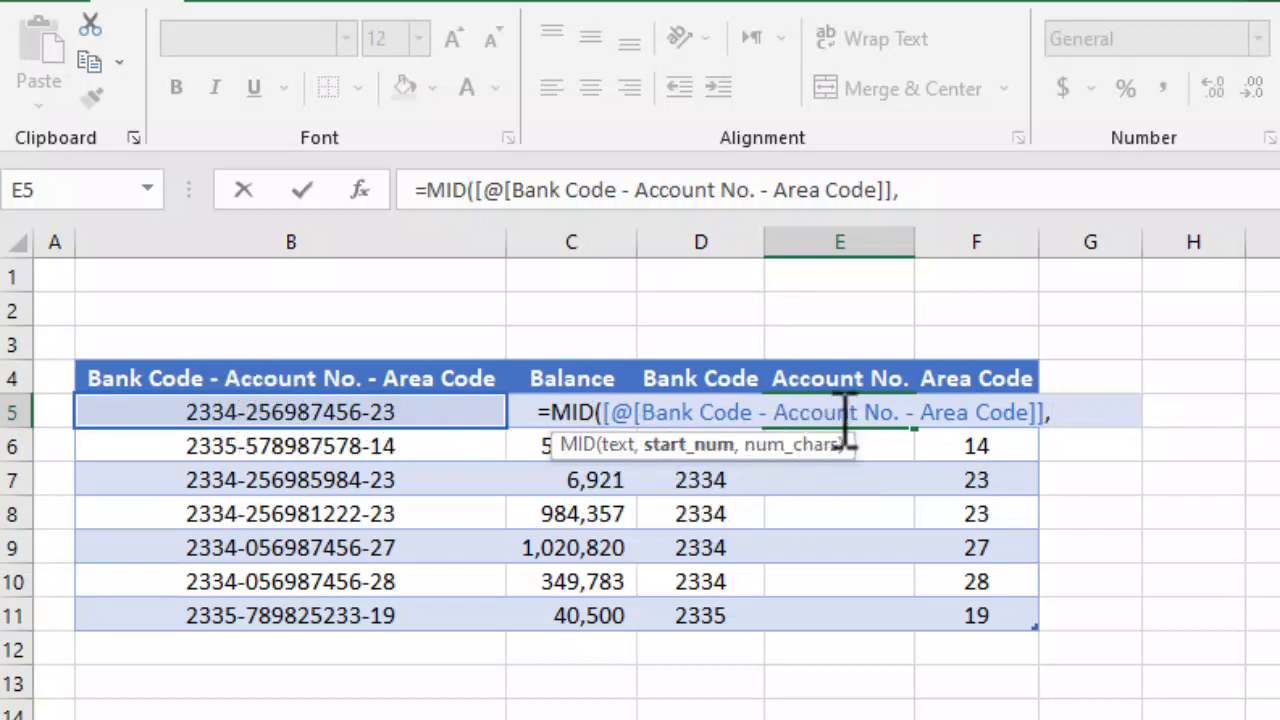
{"action": "type", "text": "6,9"}
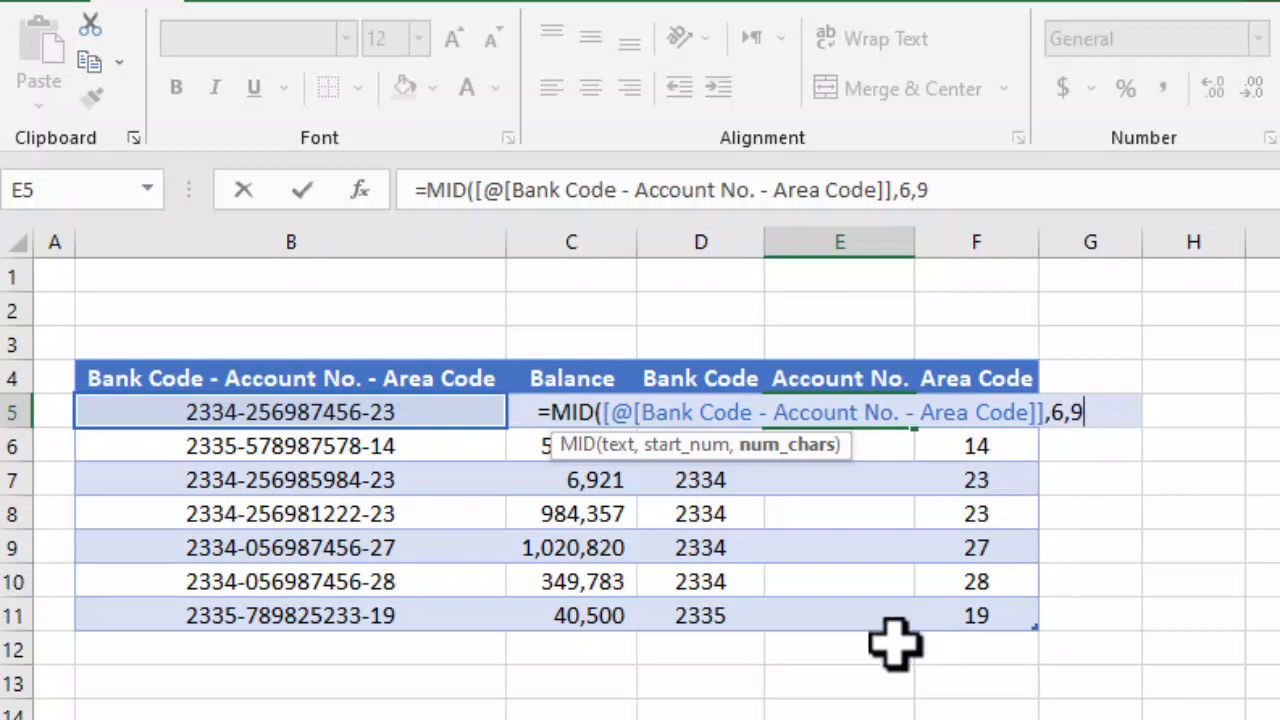
{"action": "type", "text": ")"}
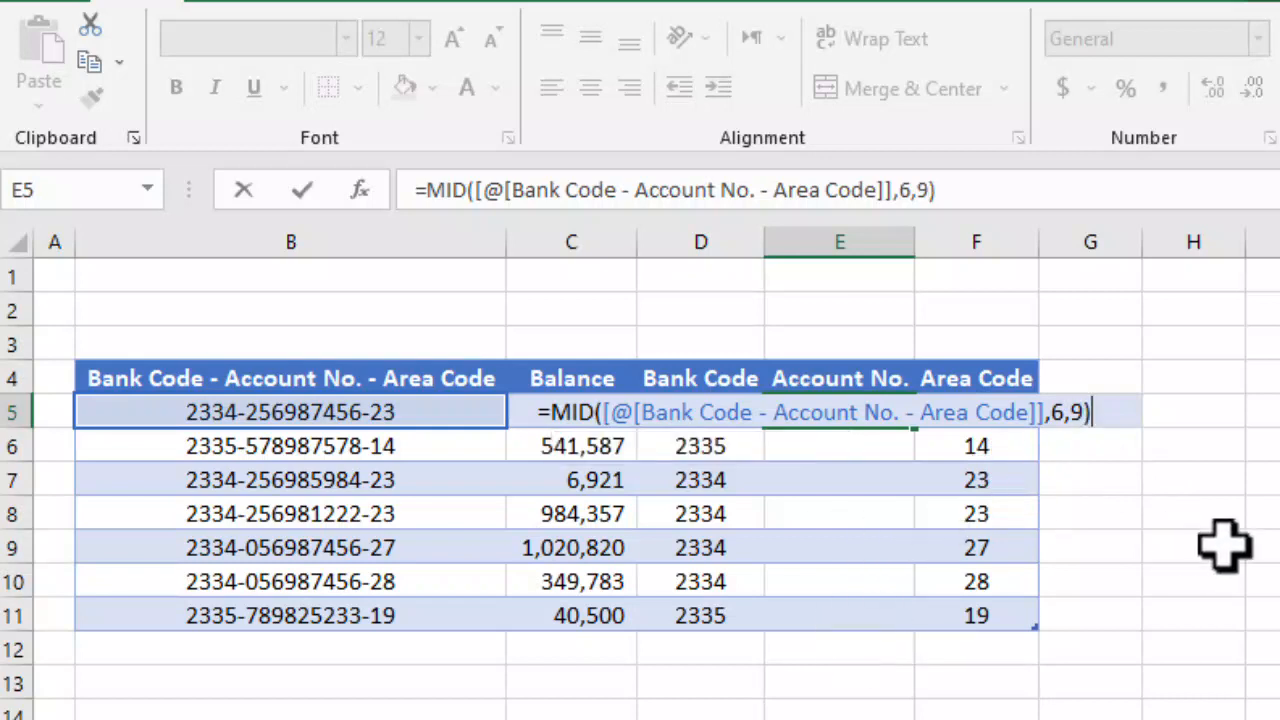
{"action": "key", "text": "Return"}
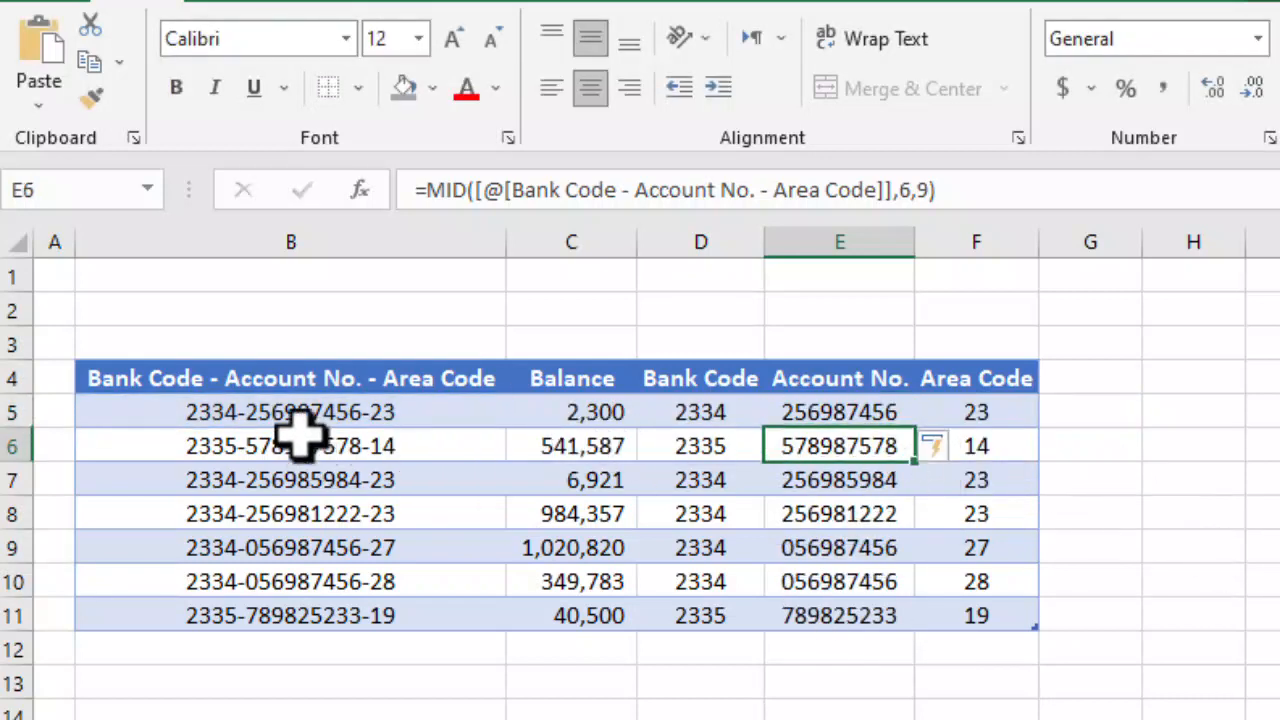
{"action": "left_click", "coordinate": [350, 418]}
{"action": "left_click_drag", "start_coordinate": [350, 418], "coordinate": [343, 582]}
{"action": "left_click_drag", "start_coordinate": [394, 402], "coordinate": [395, 520]}
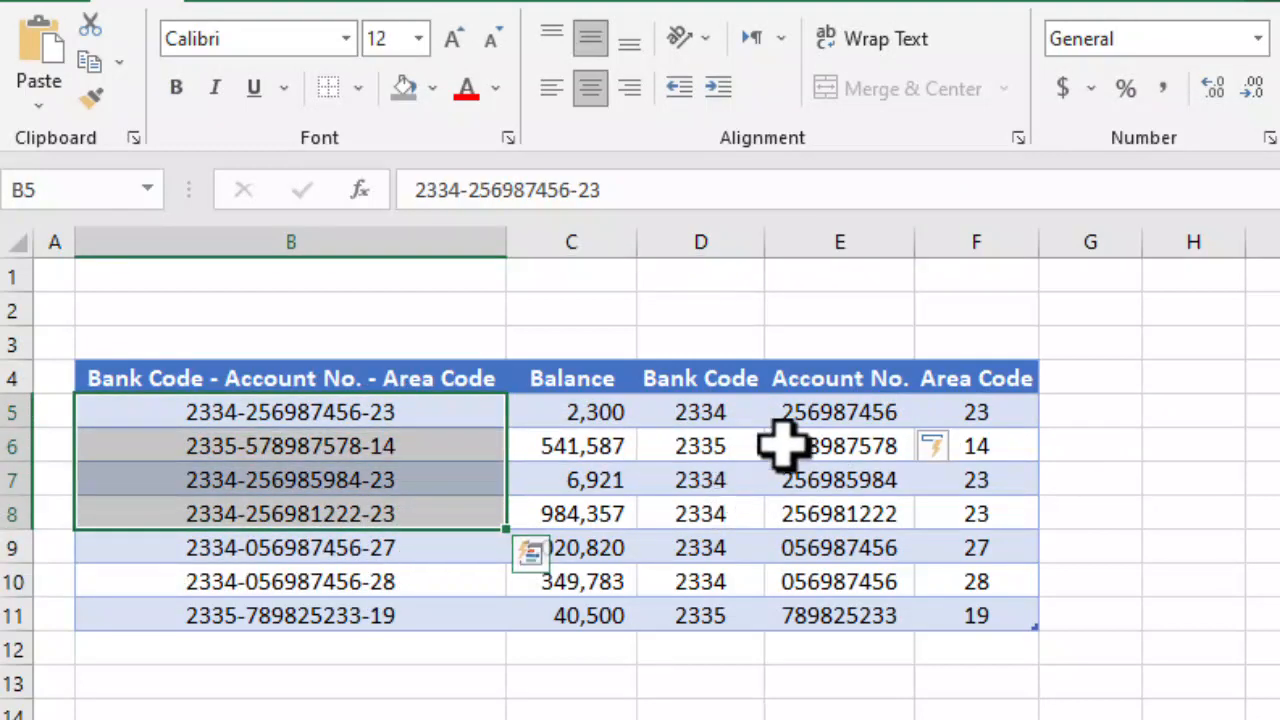
{"action": "left_click", "coordinate": [795, 412]}
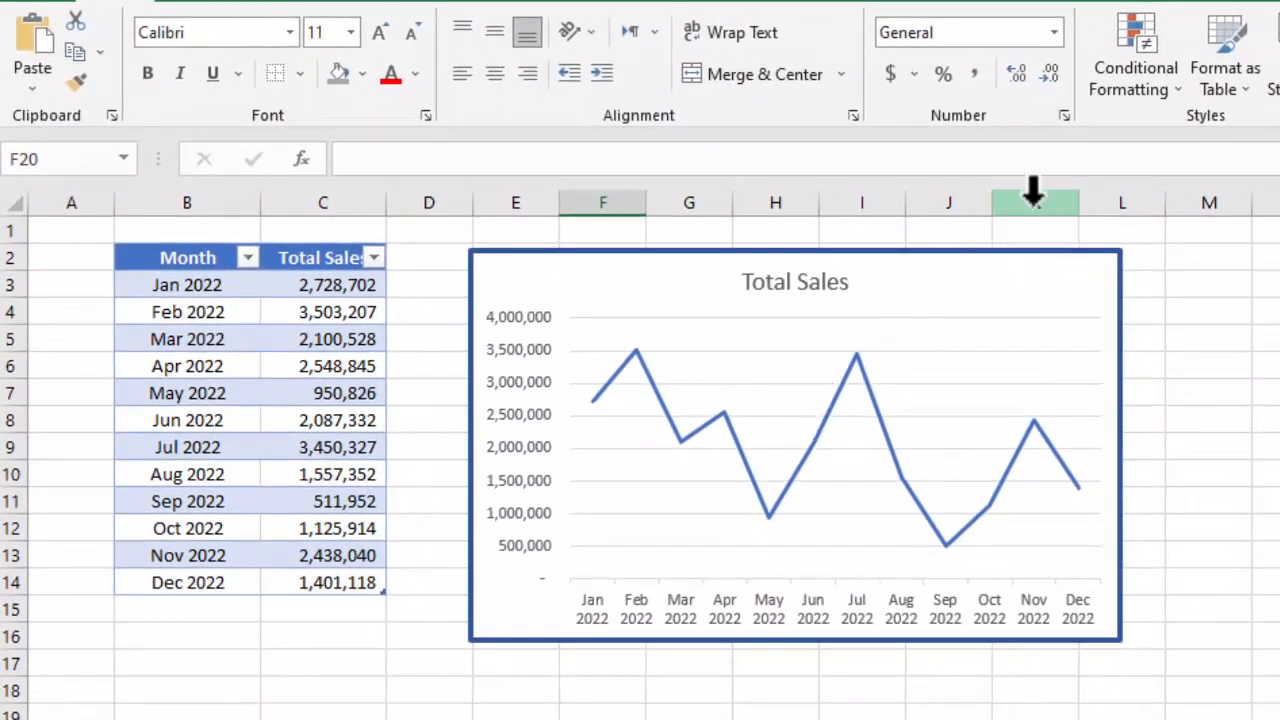
Try narrowing columns E through K beneath the Total Sales chart, and undo the width change
{"action": "left_click", "coordinate": [1100, 222]}
{"action": "left_click_drag", "start_coordinate": [1005, 203], "coordinate": [545, 195]}
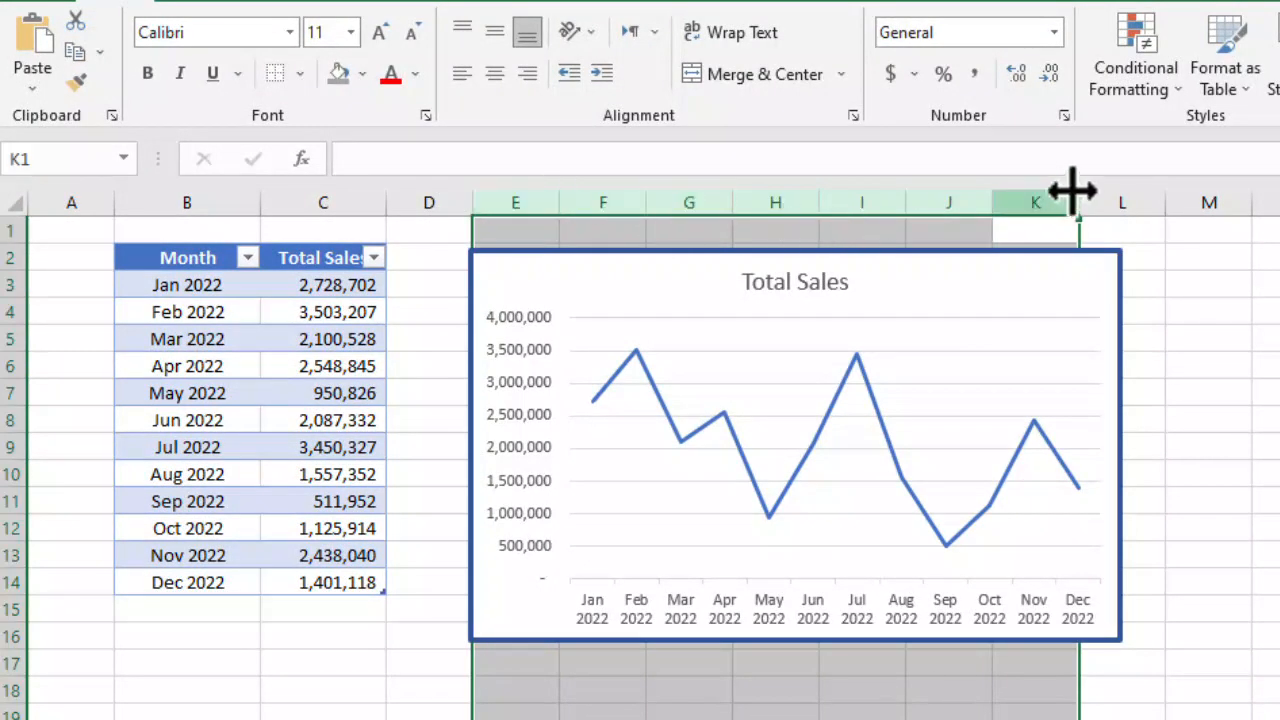
{"action": "left_click_drag", "start_coordinate": [1077, 191], "coordinate": [1007, 200]}
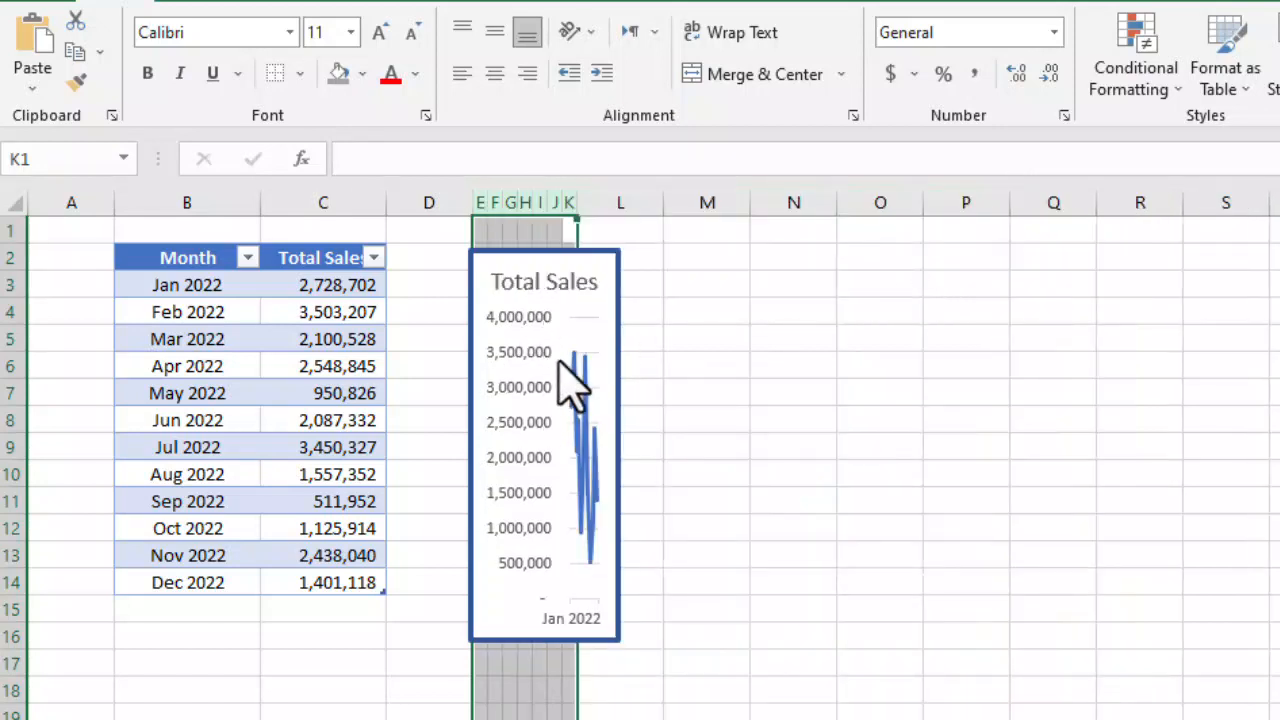
{"action": "key", "text": "ctrl+z"}
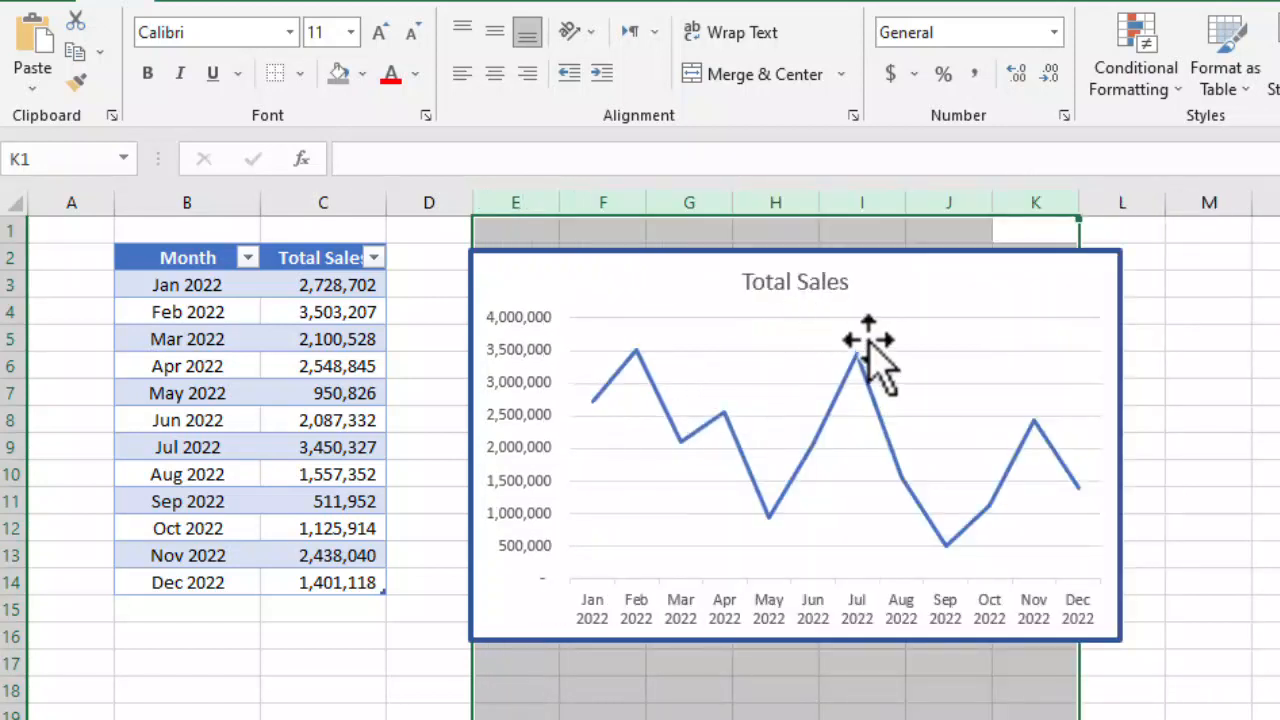
{"action": "left_click_drag", "start_coordinate": [1026, 204], "coordinate": [512, 204]}
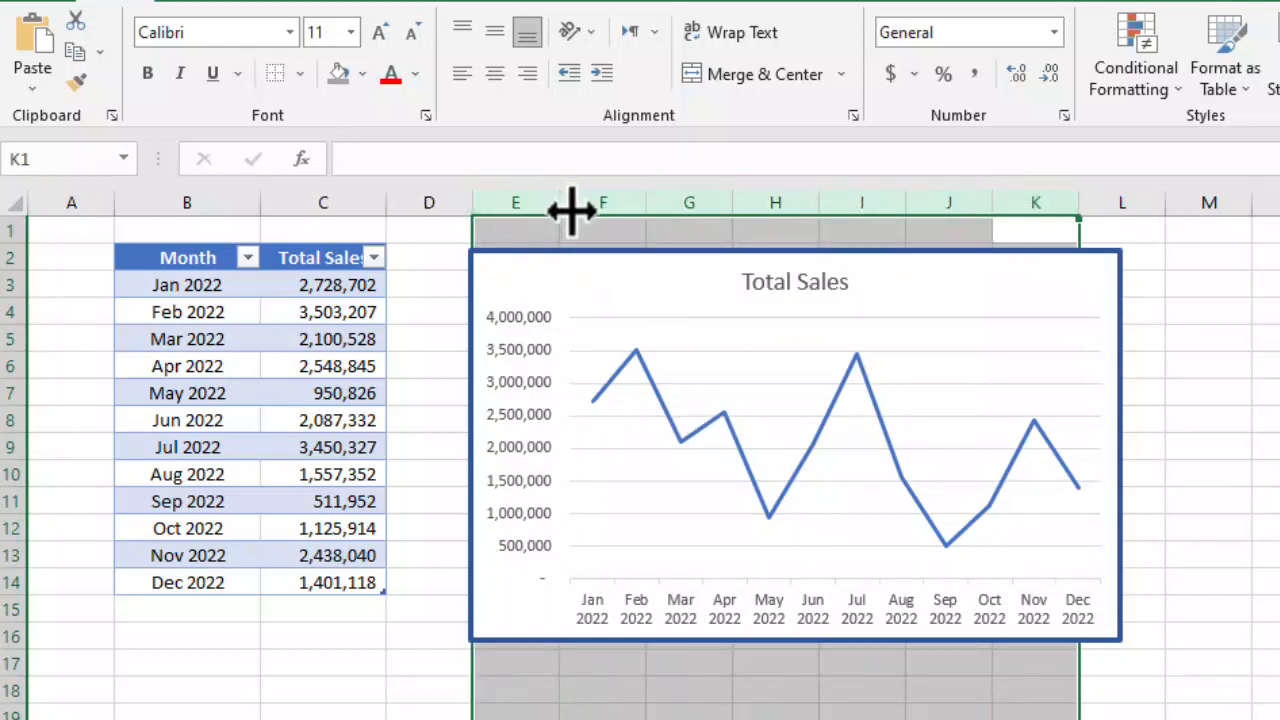
Set the Total Sales chart's properties to "Don't move or size with cells" and close its formatting options
{"action": "left_click", "coordinate": [612, 288]}
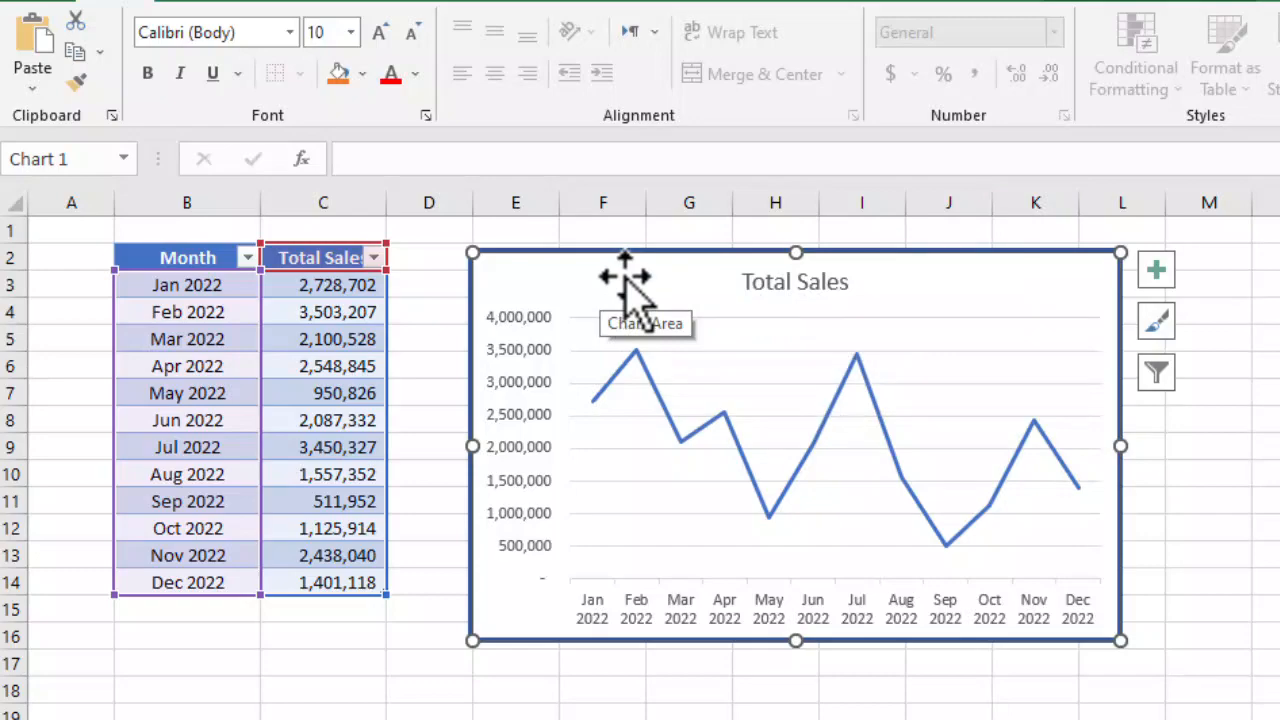
{"action": "key", "text": "ctrl+1"}
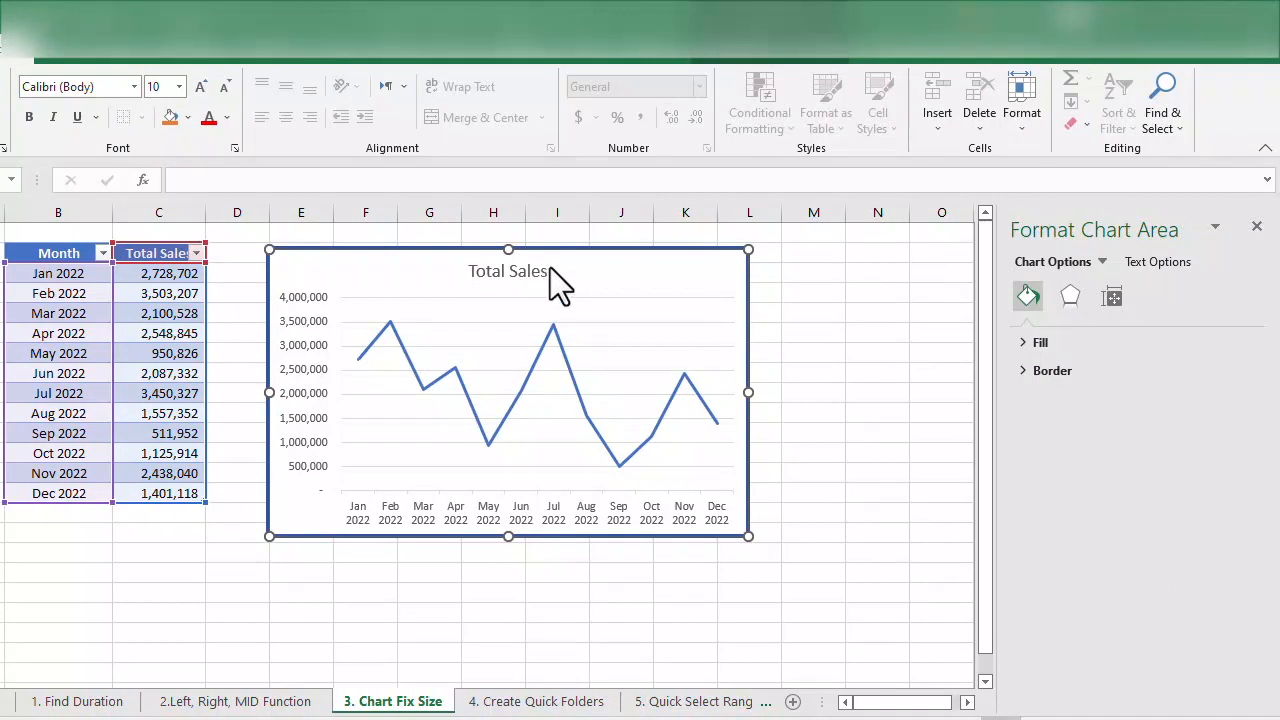
{"action": "left_click", "coordinate": [1113, 298]}
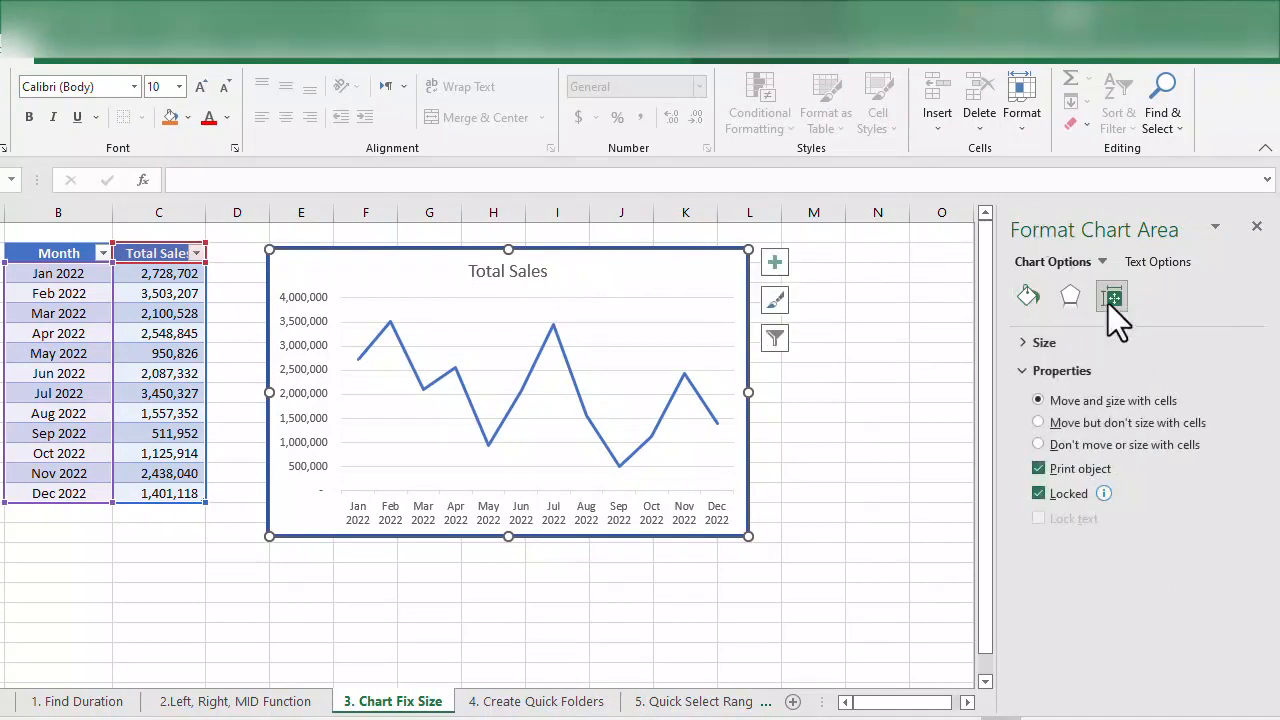
{"action": "left_click", "coordinate": [1038, 444]}
{"action": "left_click", "coordinate": [1257, 227]}
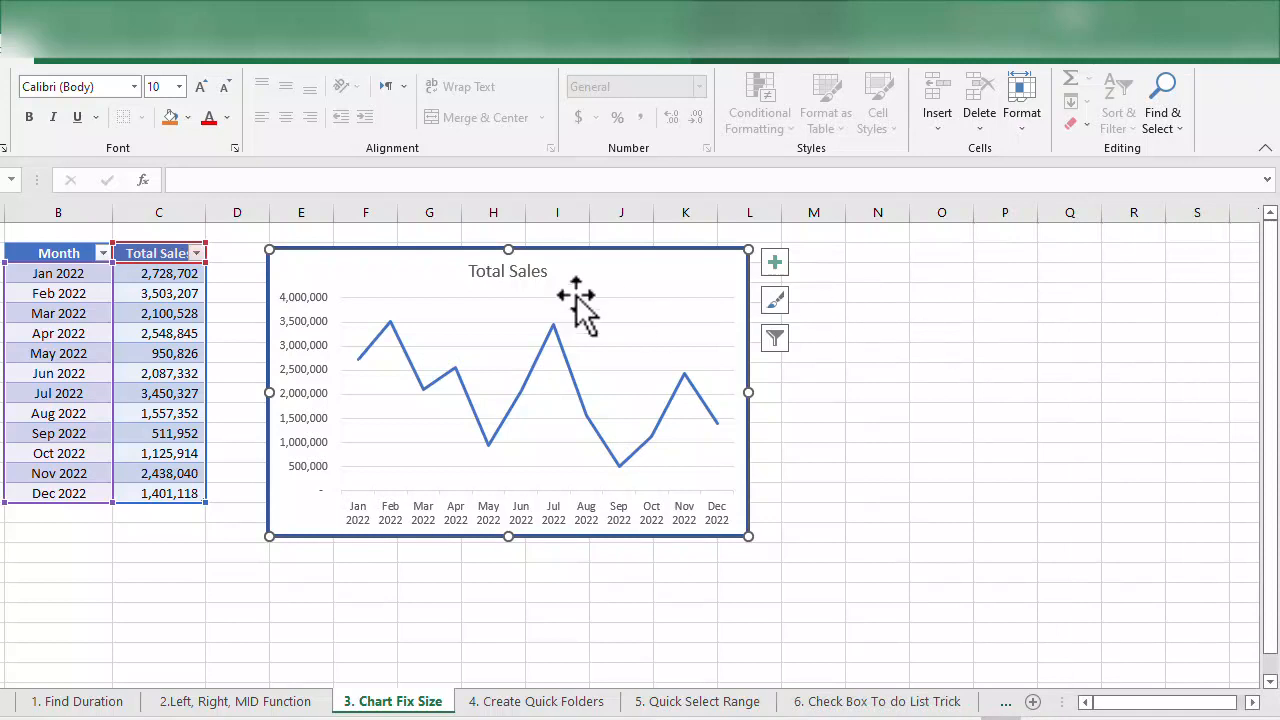
Test the chart's fixed size by narrowing columns E through K again, and undo the narrowing
{"action": "left_click_drag", "start_coordinate": [700, 212], "coordinate": [340, 220]}
{"action": "left_click_drag", "start_coordinate": [530, 215], "coordinate": [466, 206]}
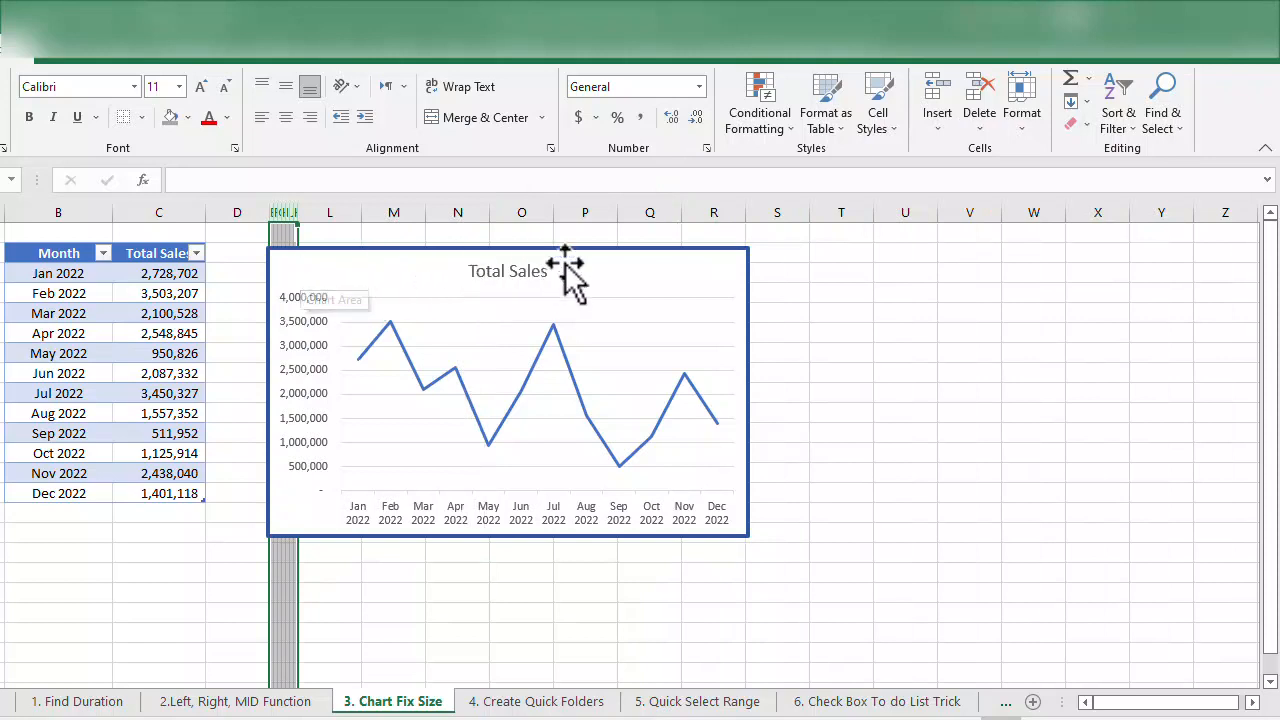
{"action": "key", "text": "ctrl+z"}
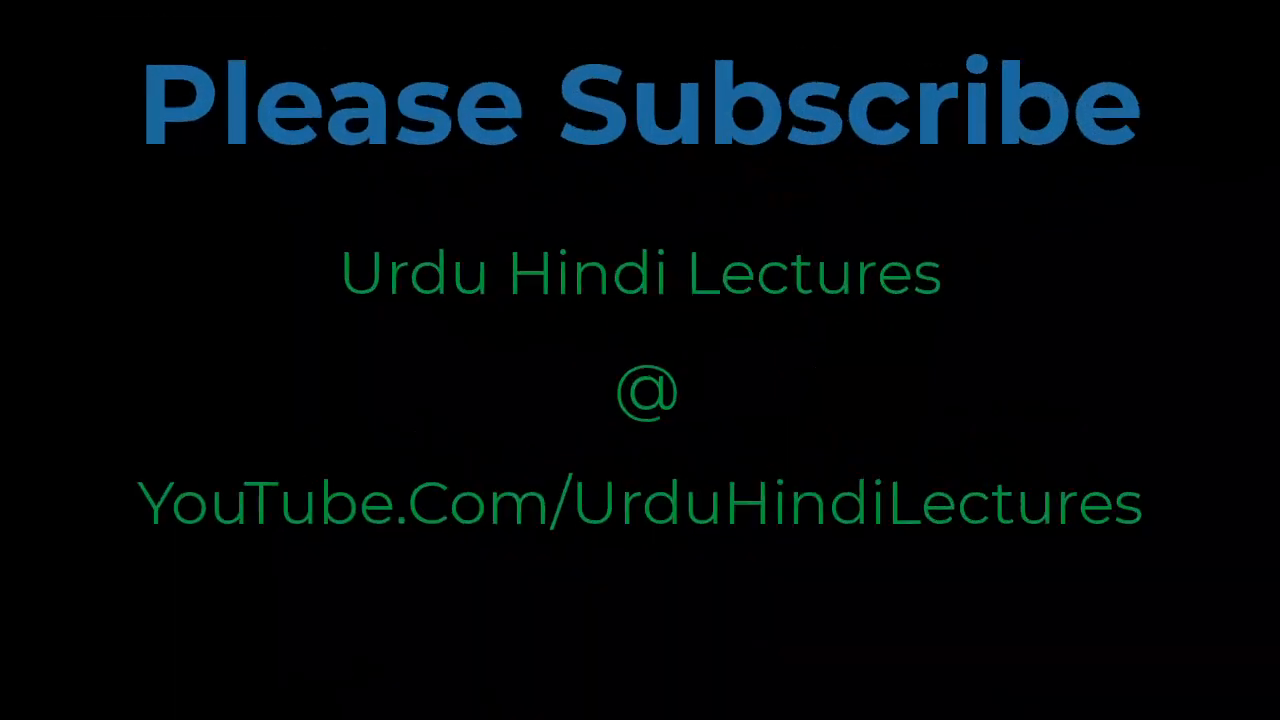